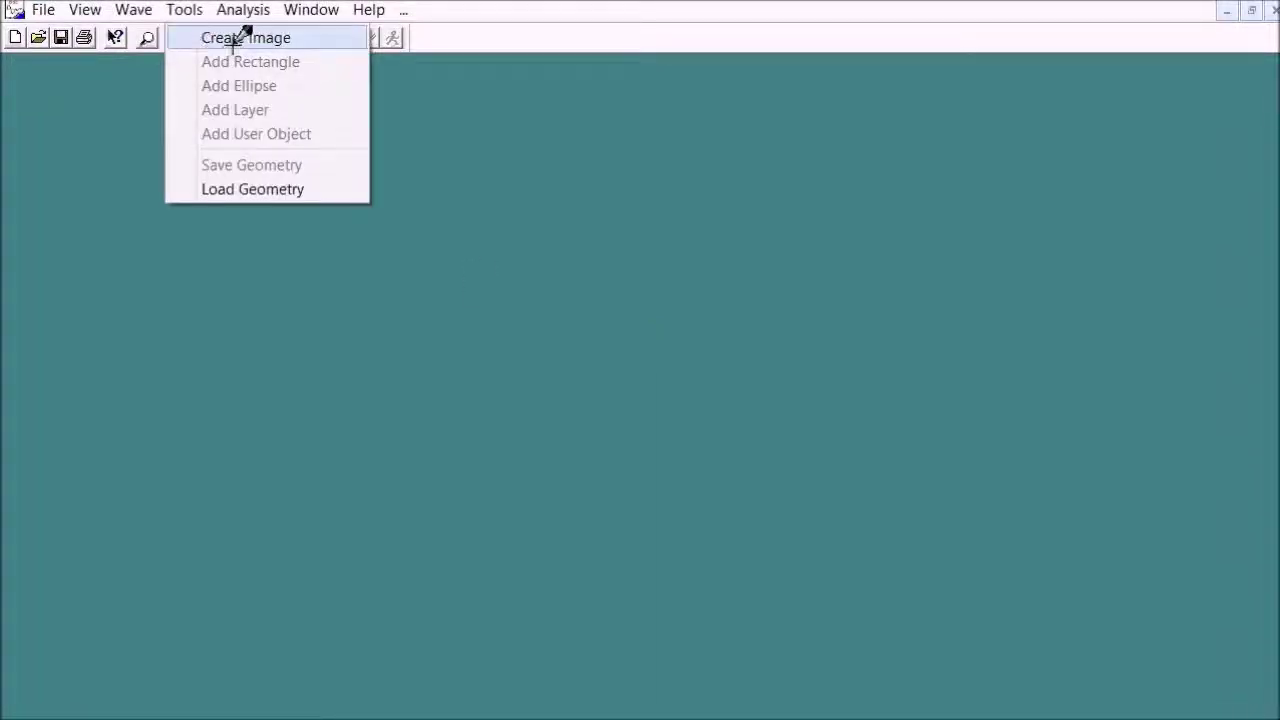
# Create a new image 50 mm wide and 50 mm high at 20 pixels per mm.
pyautogui.click(240, 37)
pyautogui.write('50')
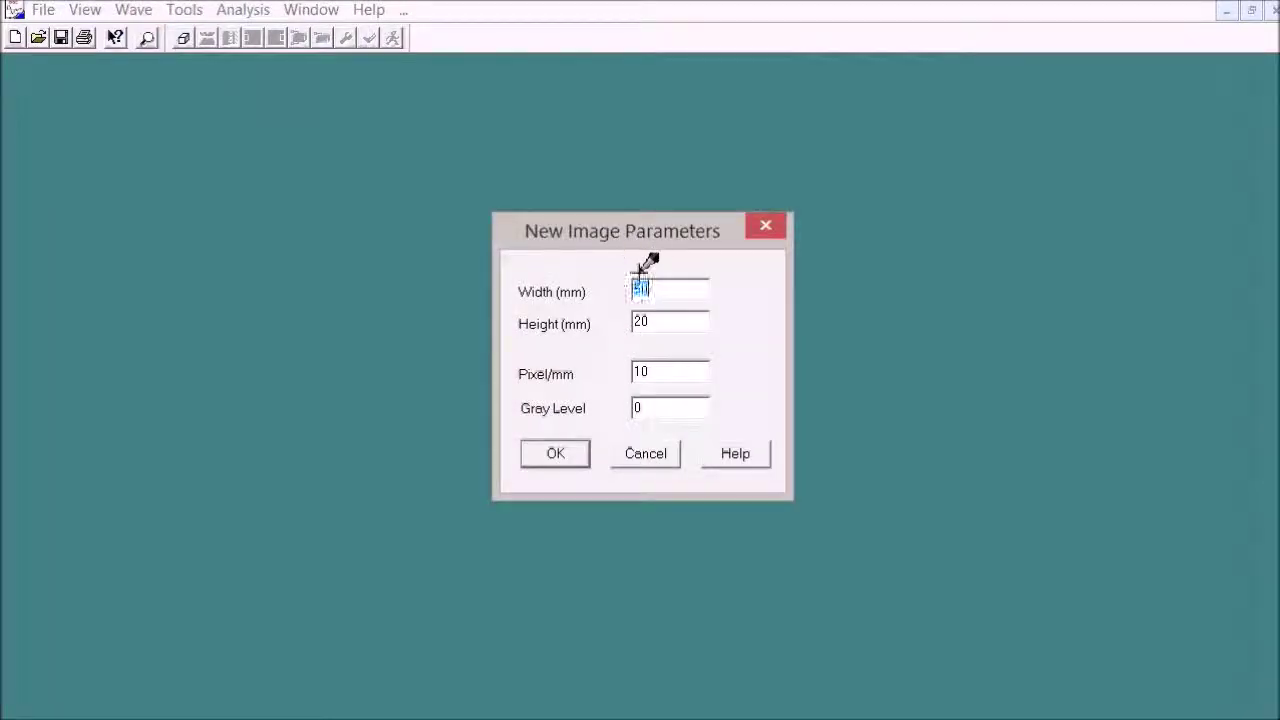
pyautogui.press('Tab')
pyautogui.click(641, 370)
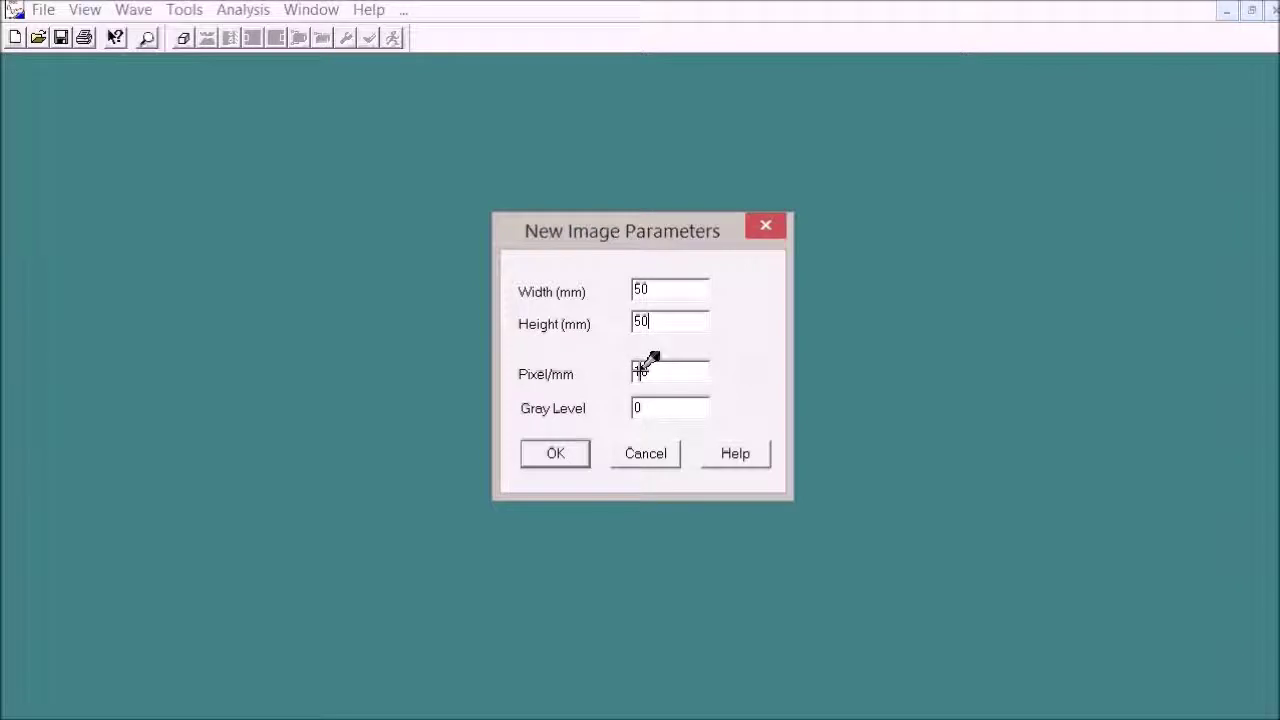
pyautogui.moveTo(640, 370); pyautogui.dragTo(612, 377)
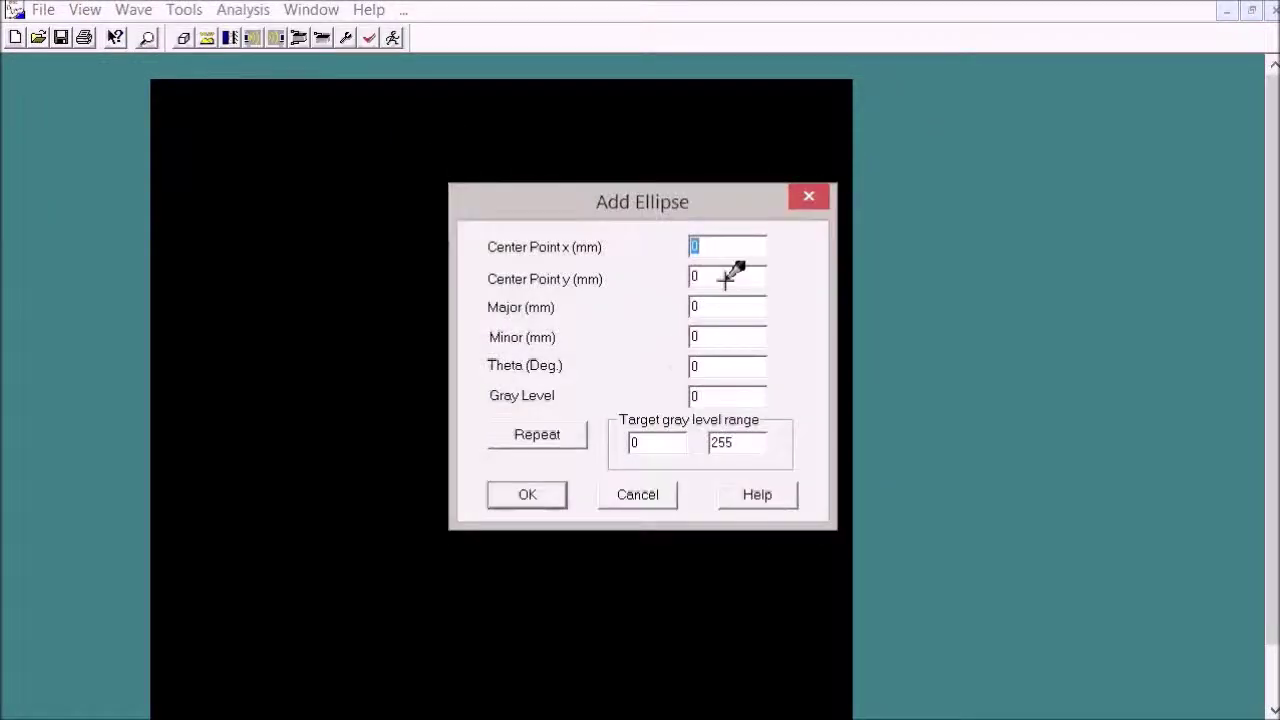
# Add a gray-level 128 circle with 8 mm axes centred at (25, 25) mm and confirm the image change.
pyautogui.press('Tab')
pyautogui.write('2')
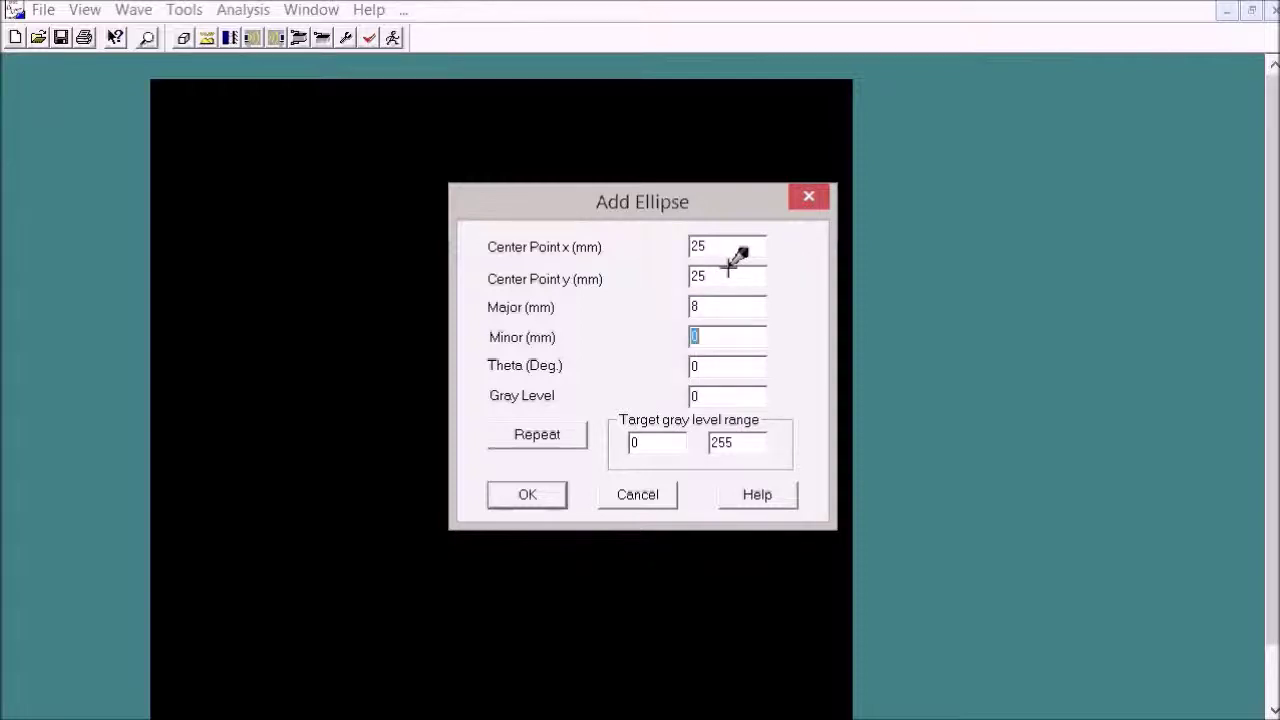
pyautogui.press('Tab')
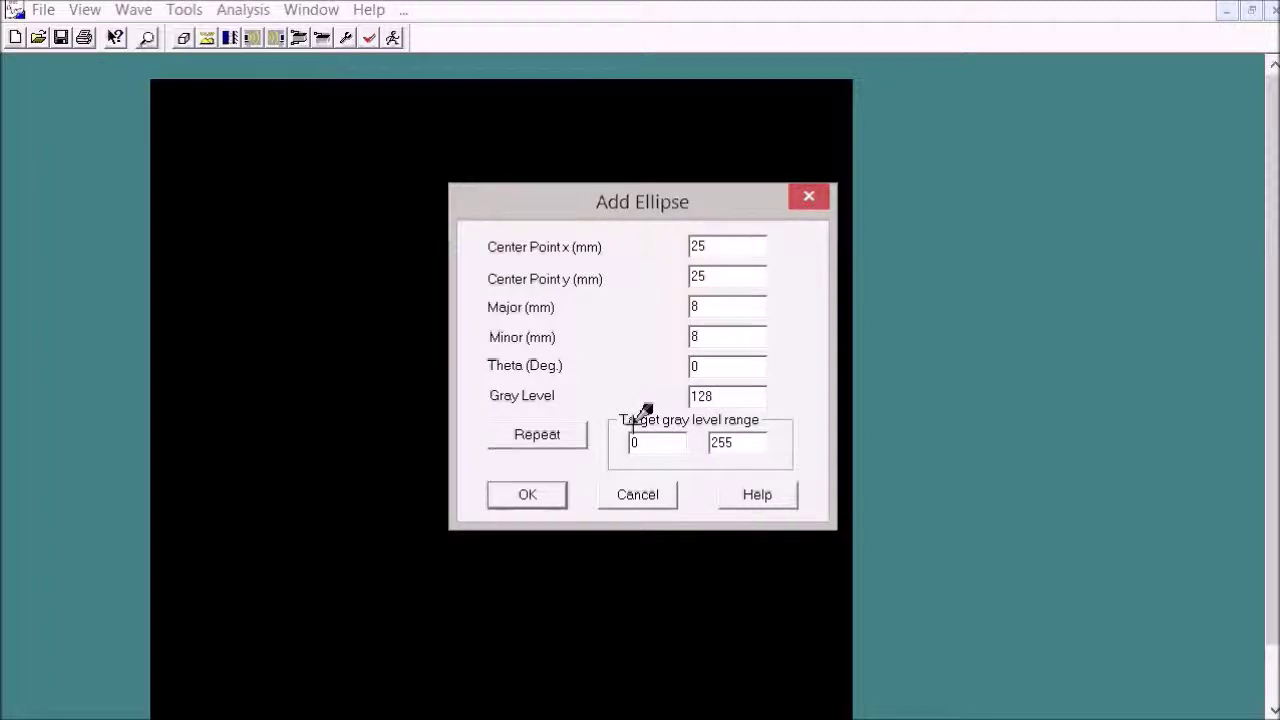
pyautogui.click(535, 490)
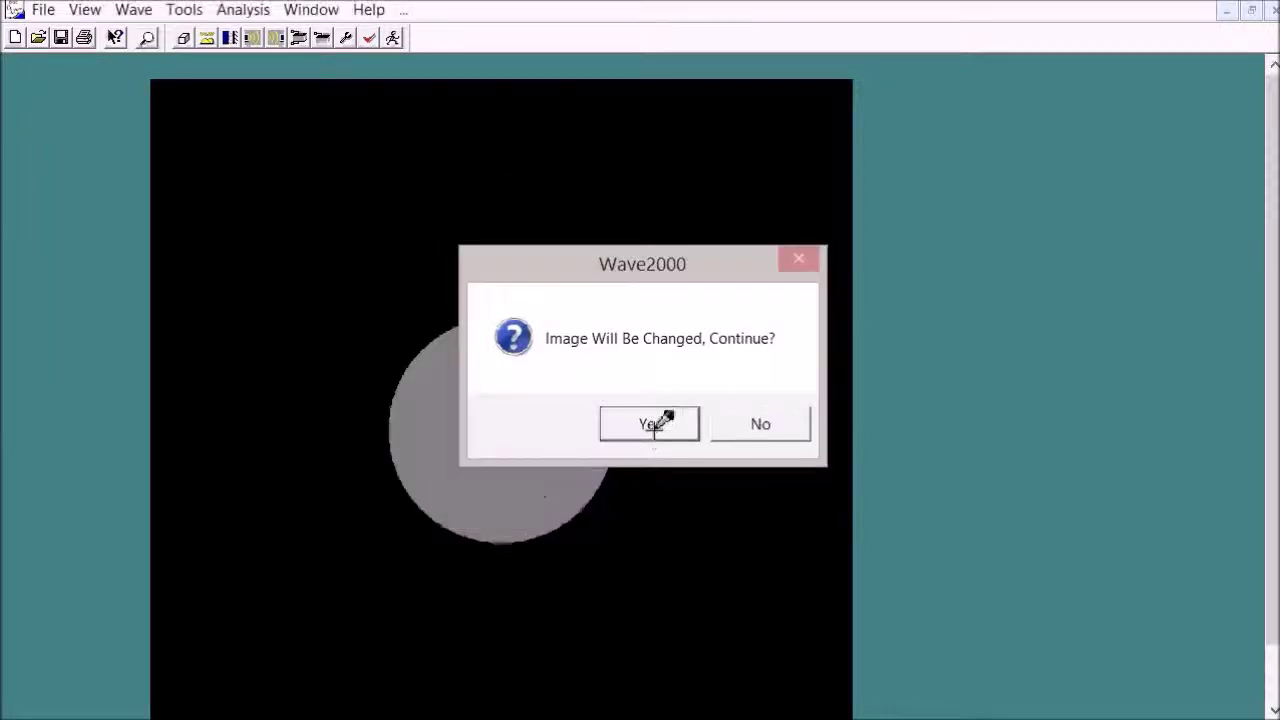
pyautogui.click(652, 425)
# Add Water @ 25 deg C and Steel, mild from the material library to the model.
pyautogui.click(214, 26)
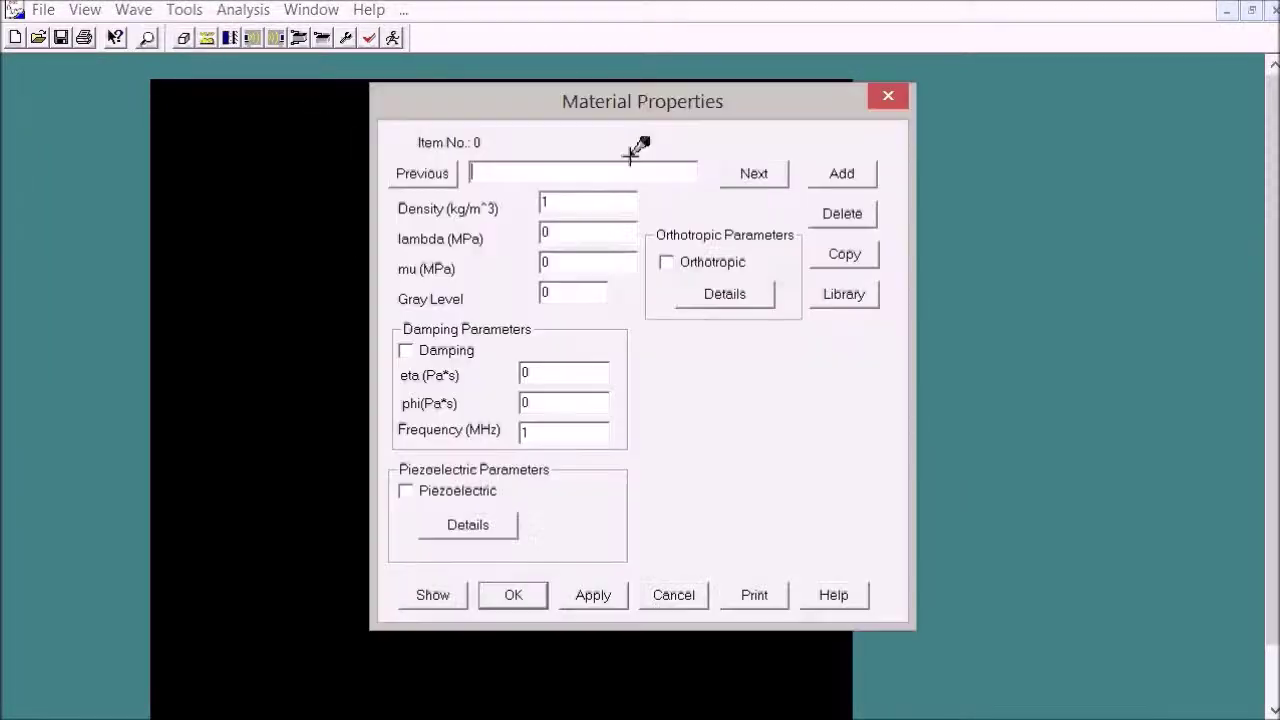
pyautogui.moveTo(737, 97); pyautogui.dragTo(1004, 33)
pyautogui.click(1105, 231)
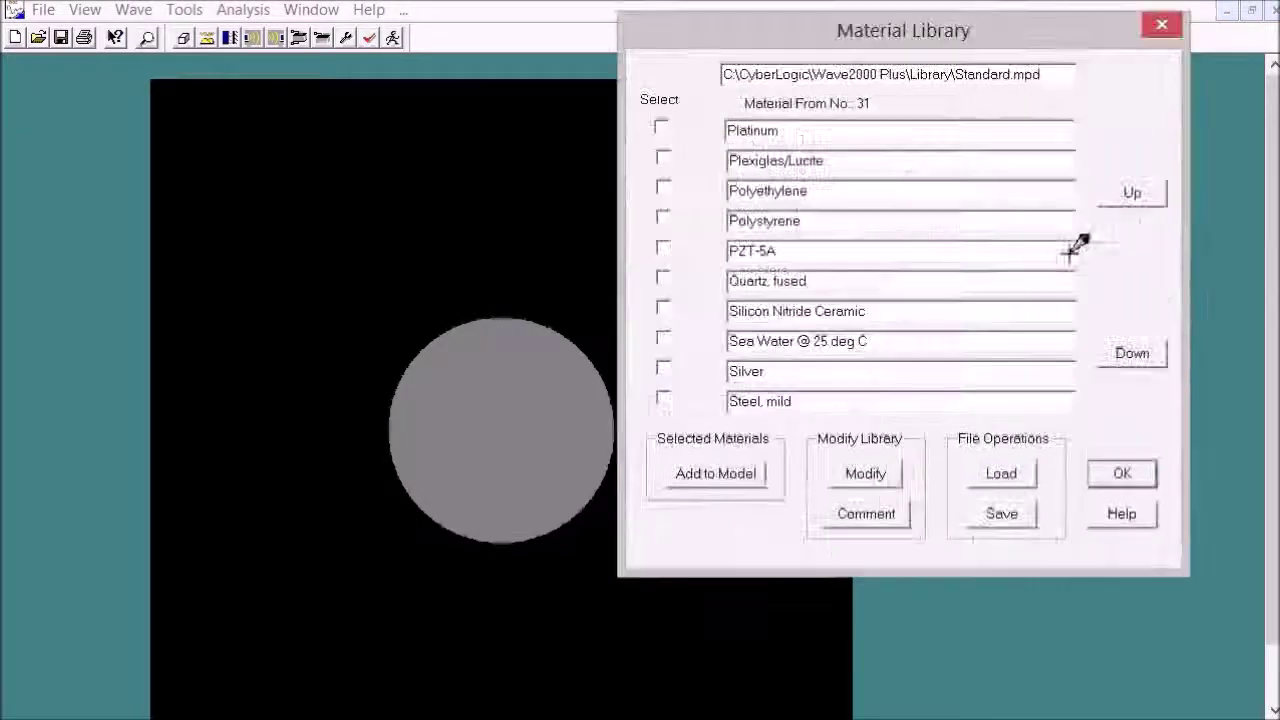
pyautogui.click(1131, 350)
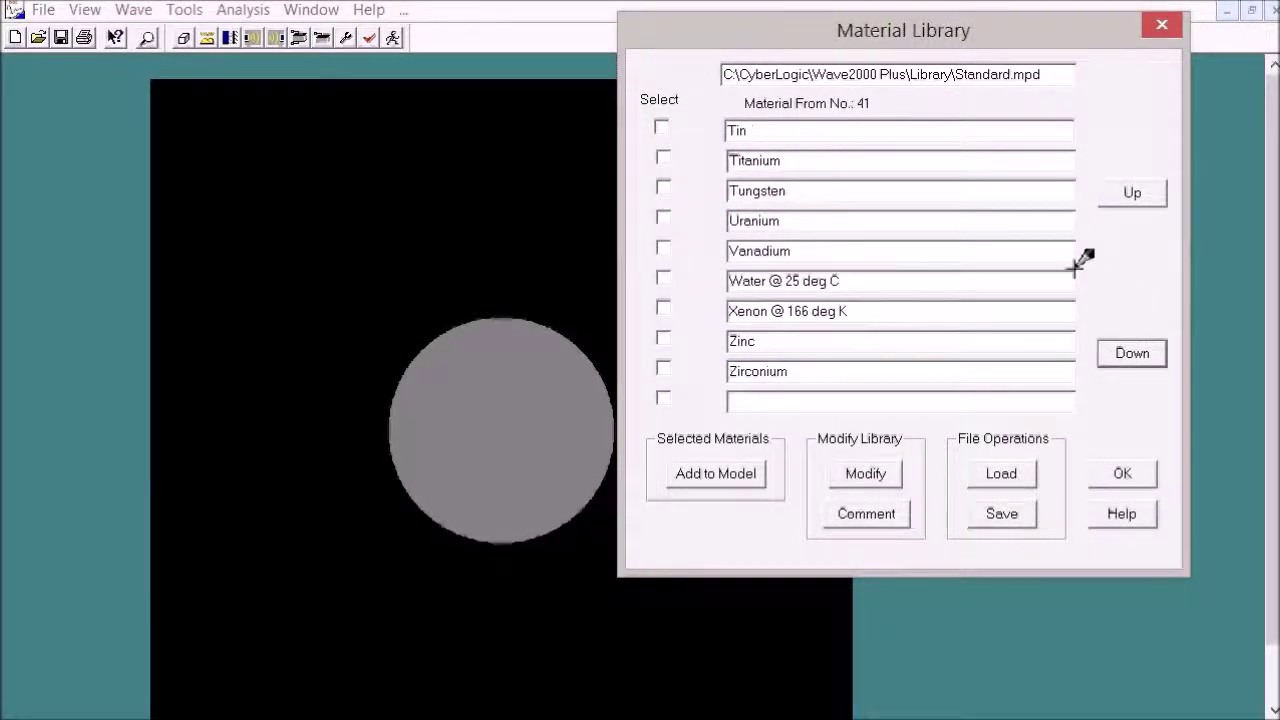
pyautogui.click(663, 277)
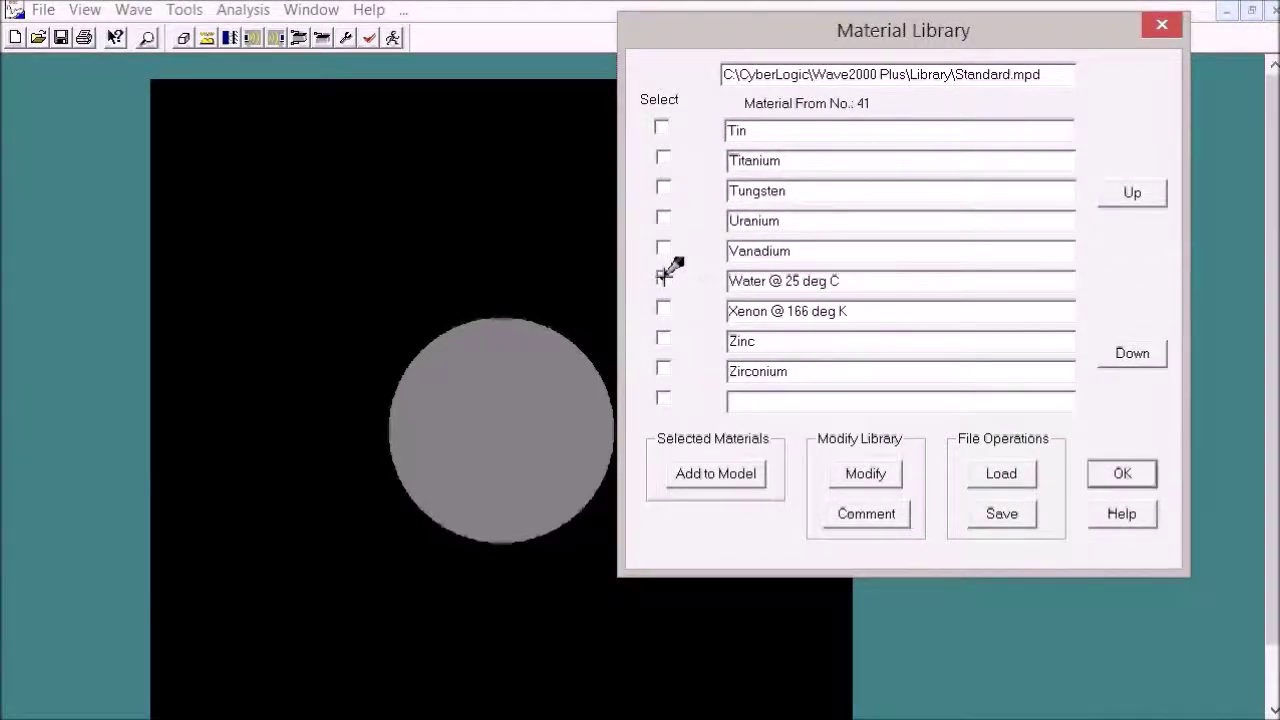
pyautogui.click(715, 473)
pyautogui.click(1131, 196)
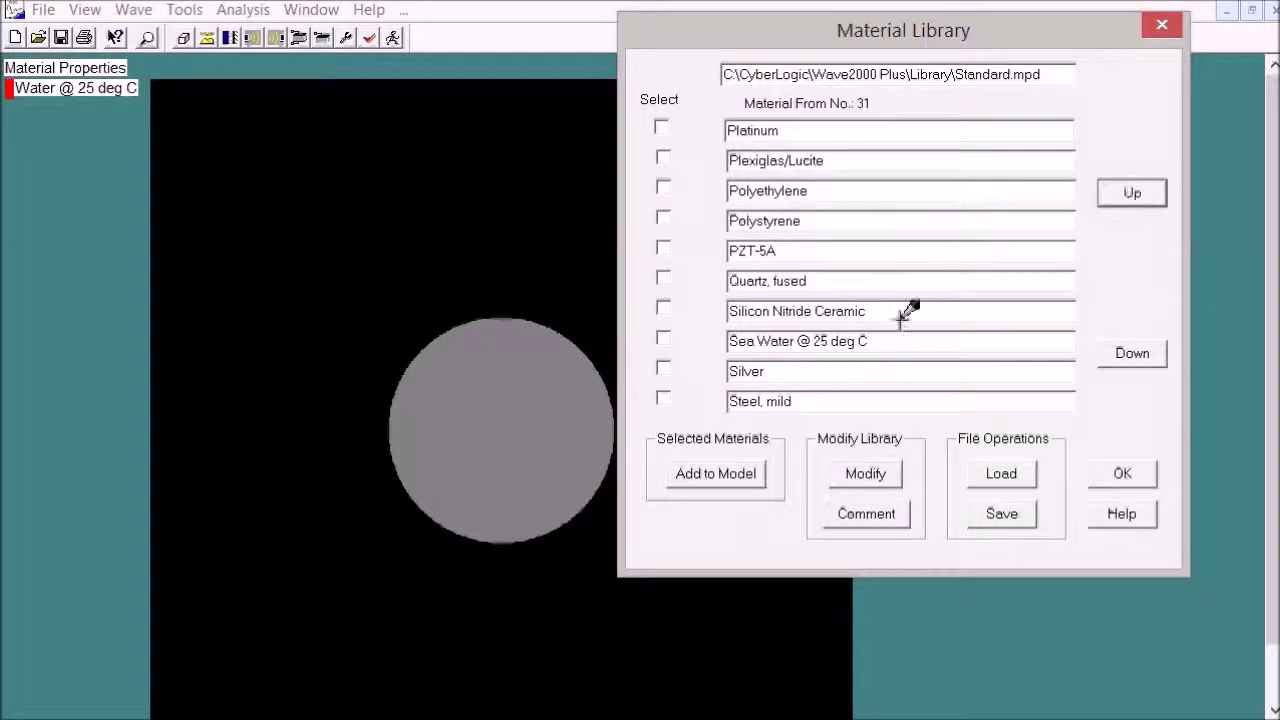
pyautogui.click(662, 398)
pyautogui.click(700, 473)
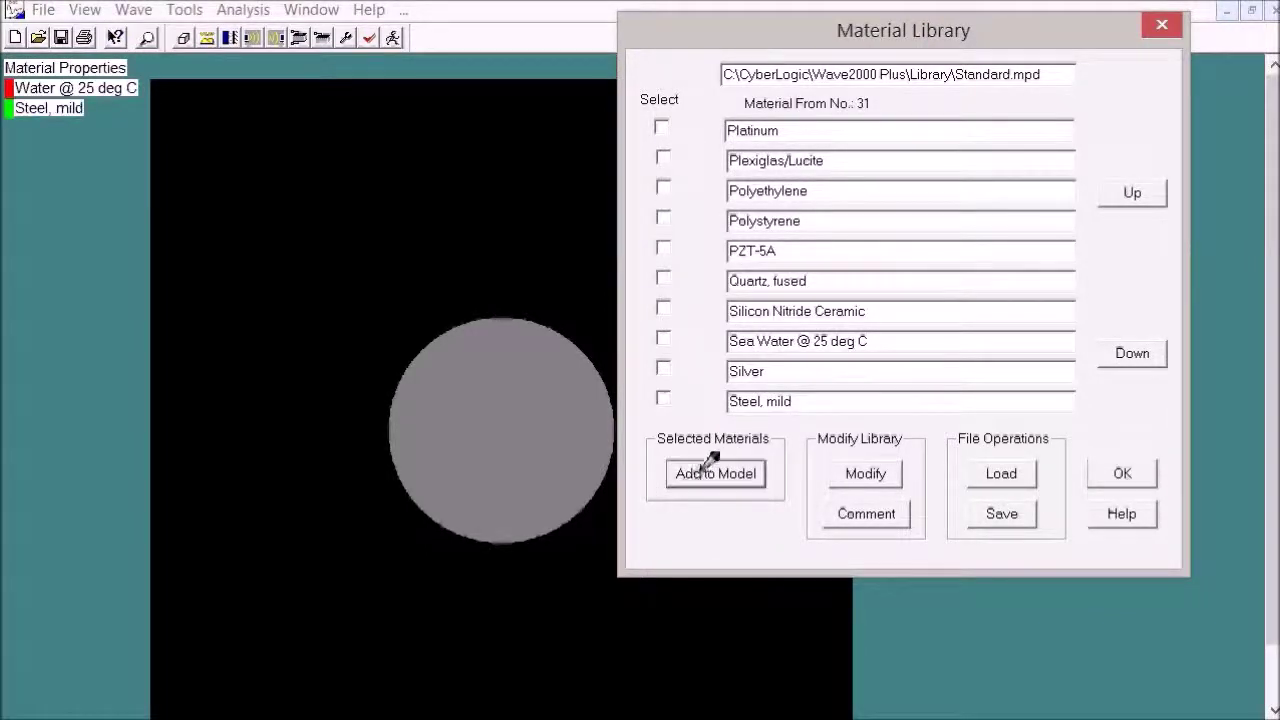
pyautogui.click(1100, 473)
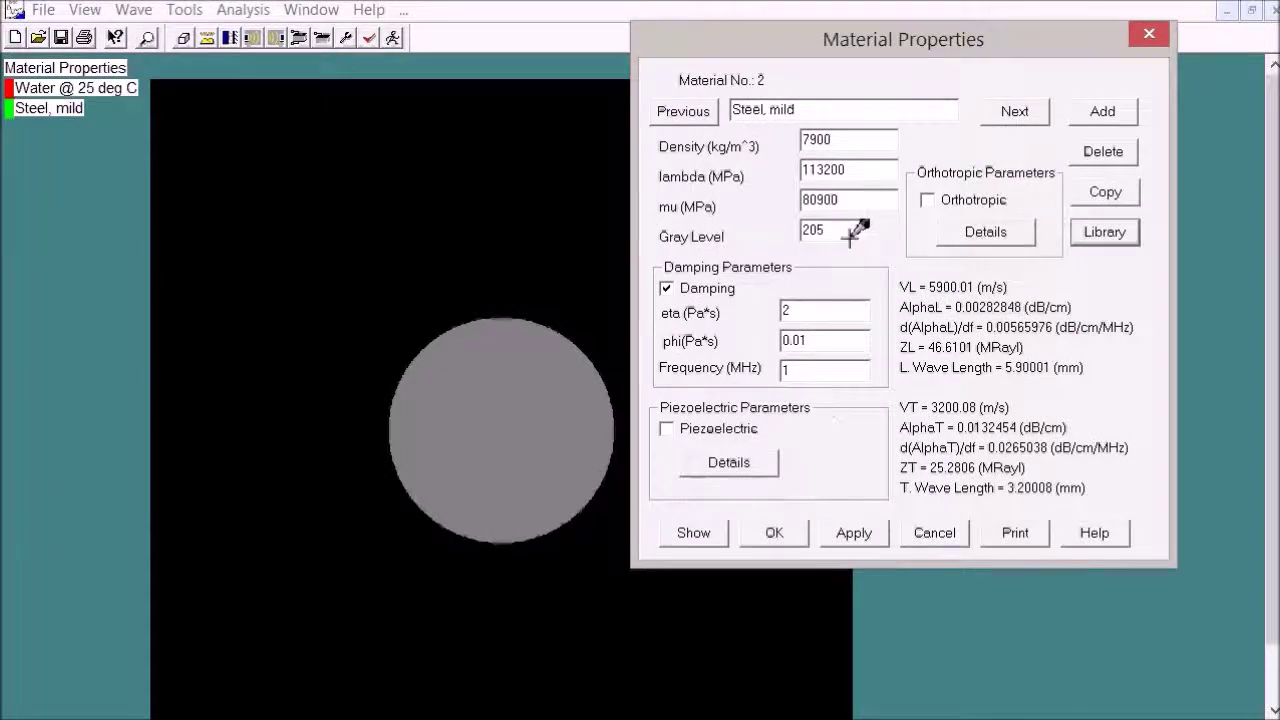
# Assign mild steel to gray level 128 and water to gray level 0, applying each.
pyautogui.moveTo(846, 232); pyautogui.dragTo(742, 229)
pyautogui.write('12')
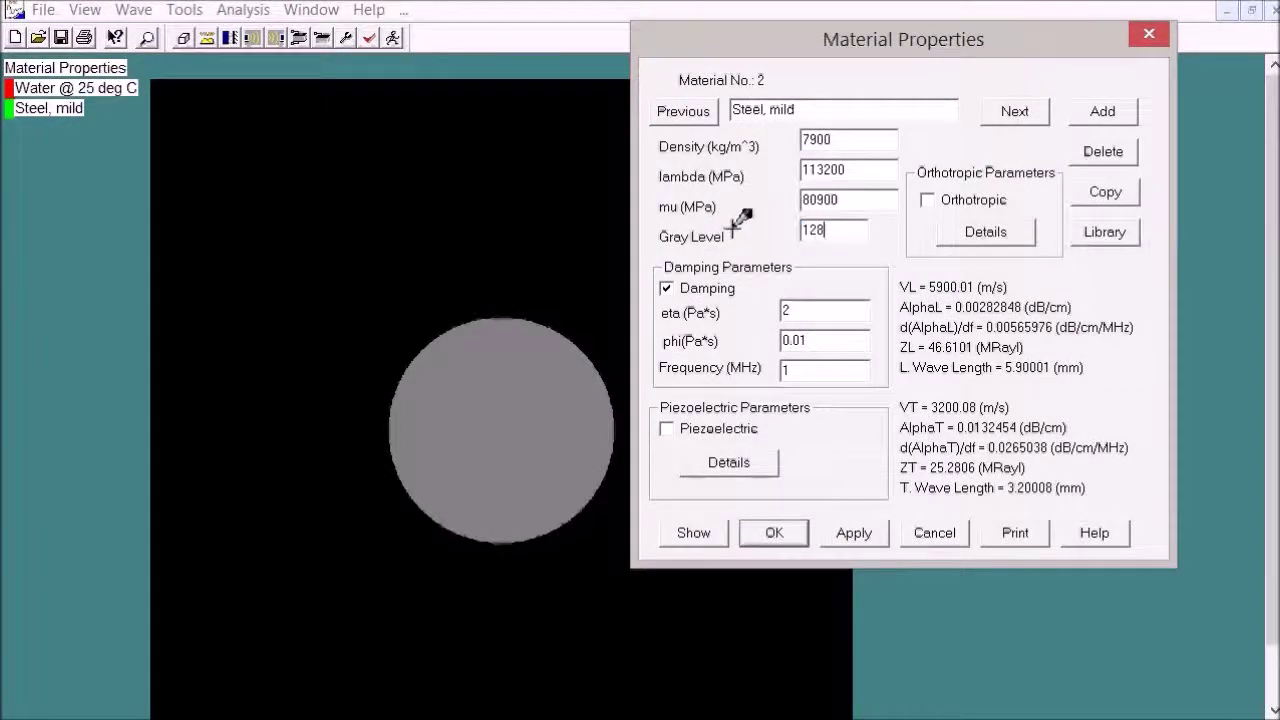
pyautogui.write('8')
pyautogui.click(853, 530)
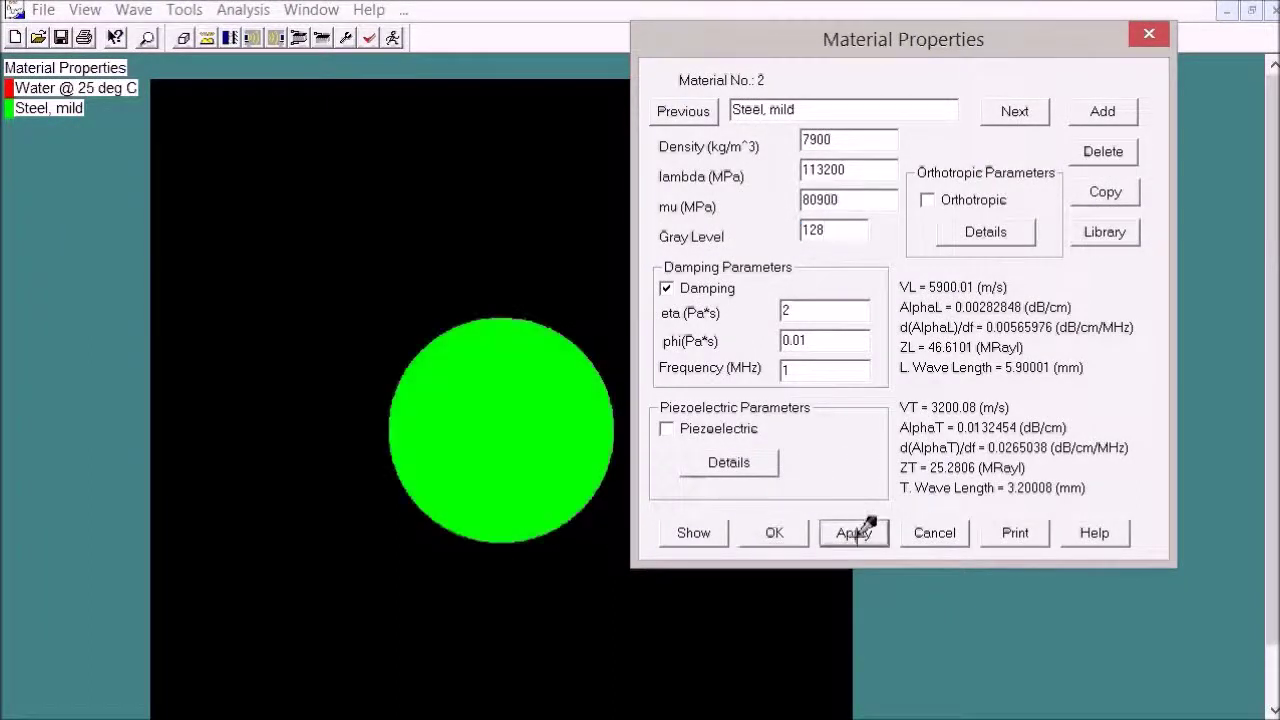
pyautogui.click(695, 108)
pyautogui.moveTo(846, 230); pyautogui.dragTo(768, 224)
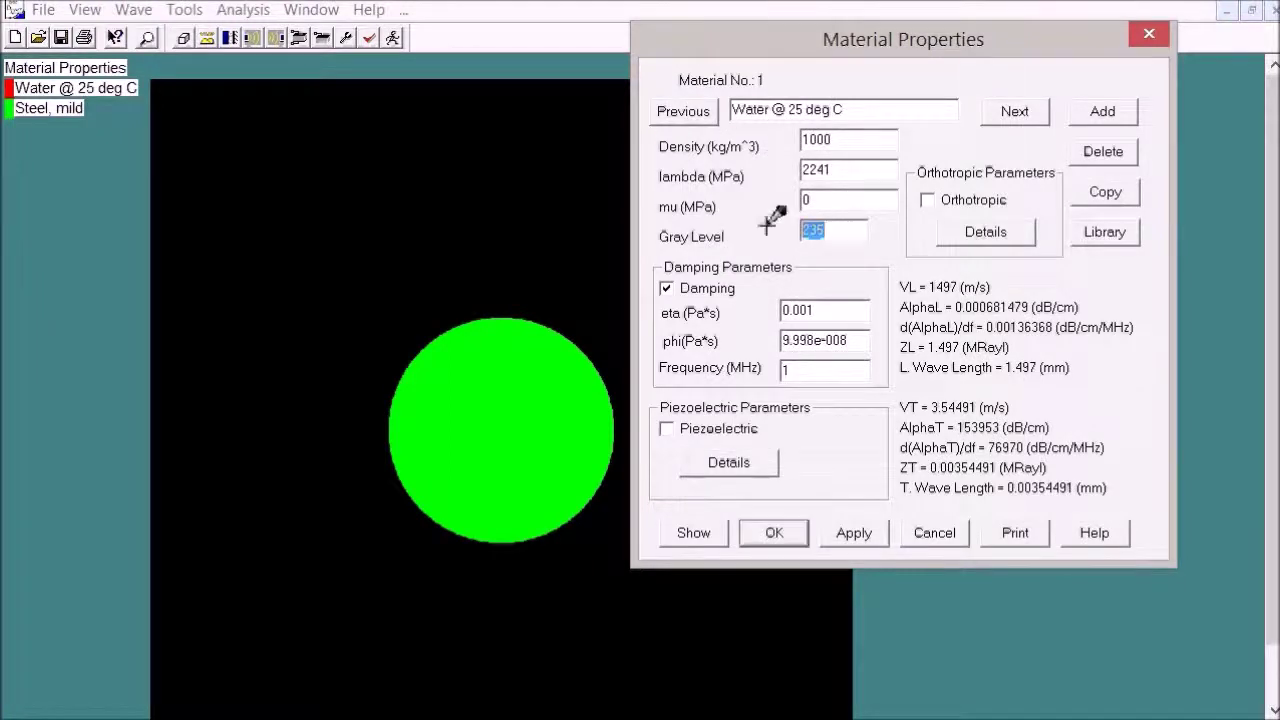
pyautogui.write('0')
pyautogui.click(818, 530)
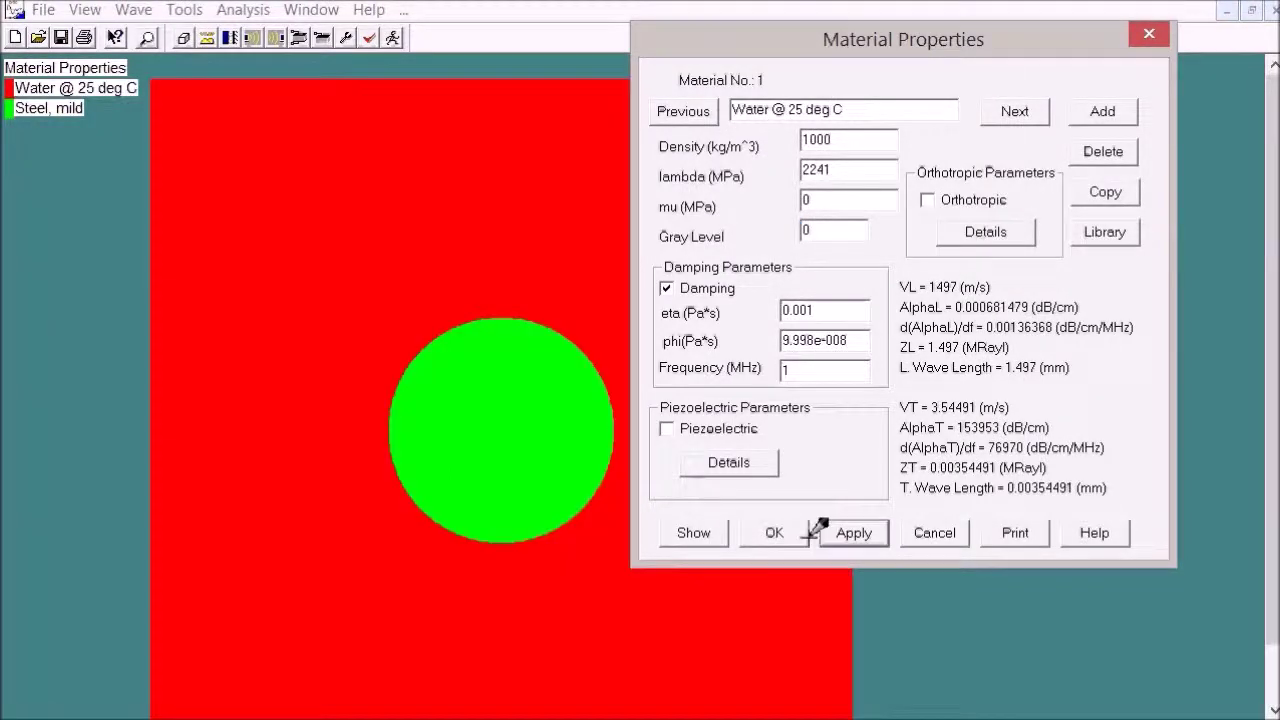
pyautogui.click(776, 532)
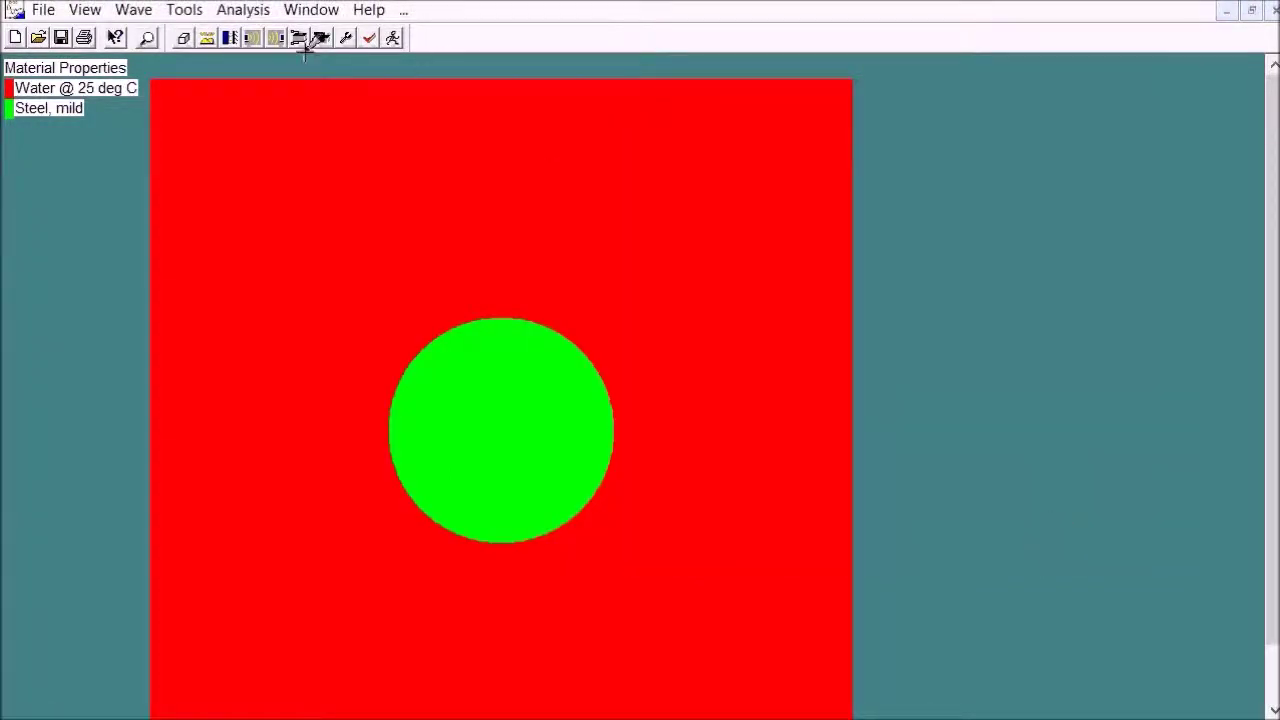
# Set Top, Bottom, Left and Right edges to infinite boundaries and dismiss the undefined-boundary notice.
pyautogui.click(229, 38)
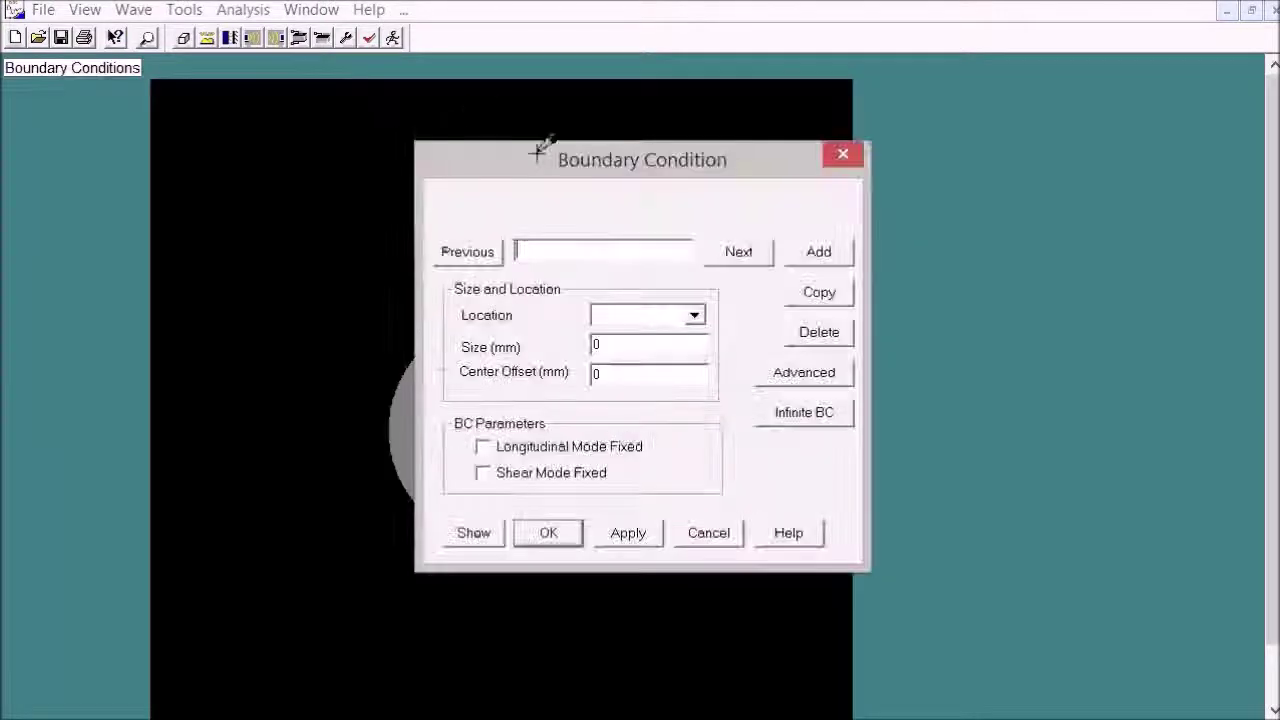
pyautogui.moveTo(537, 150); pyautogui.dragTo(1111, 17)
pyautogui.click(1089, 214)
pyautogui.click(1089, 244)
pyautogui.click(1240, 214)
pyautogui.click(1240, 244)
pyautogui.click(1100, 306)
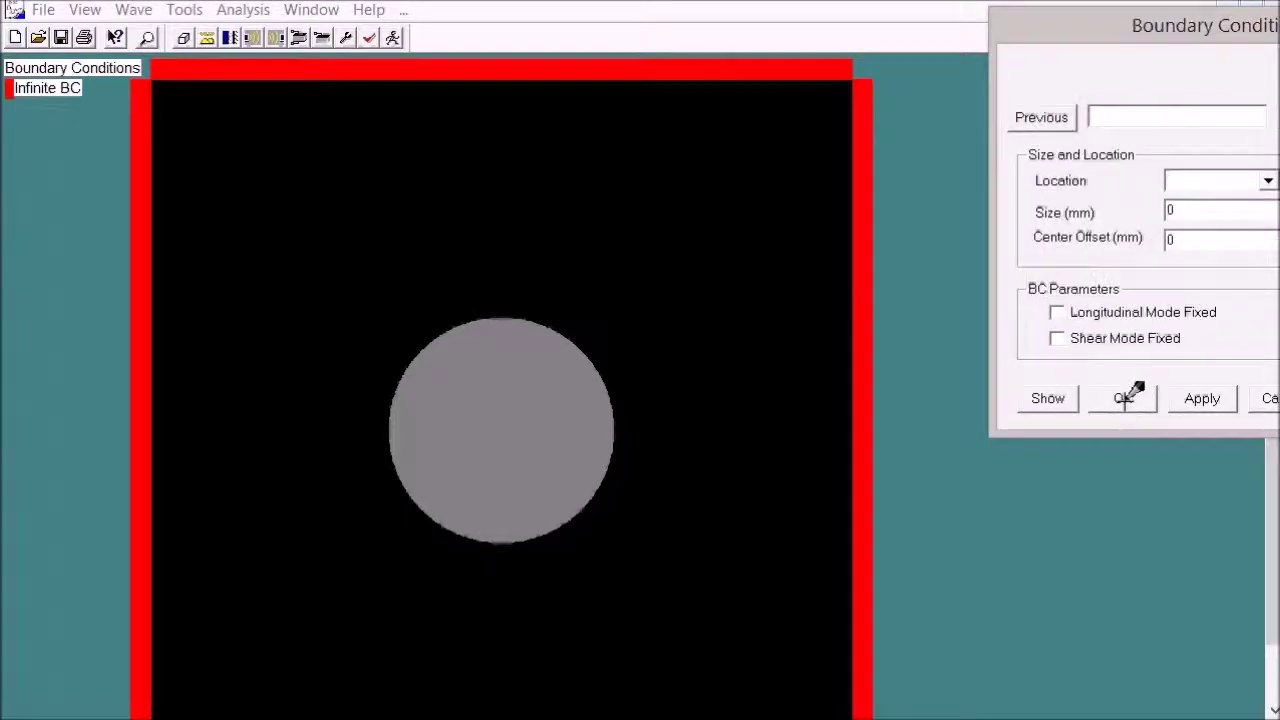
pyautogui.click(1125, 397)
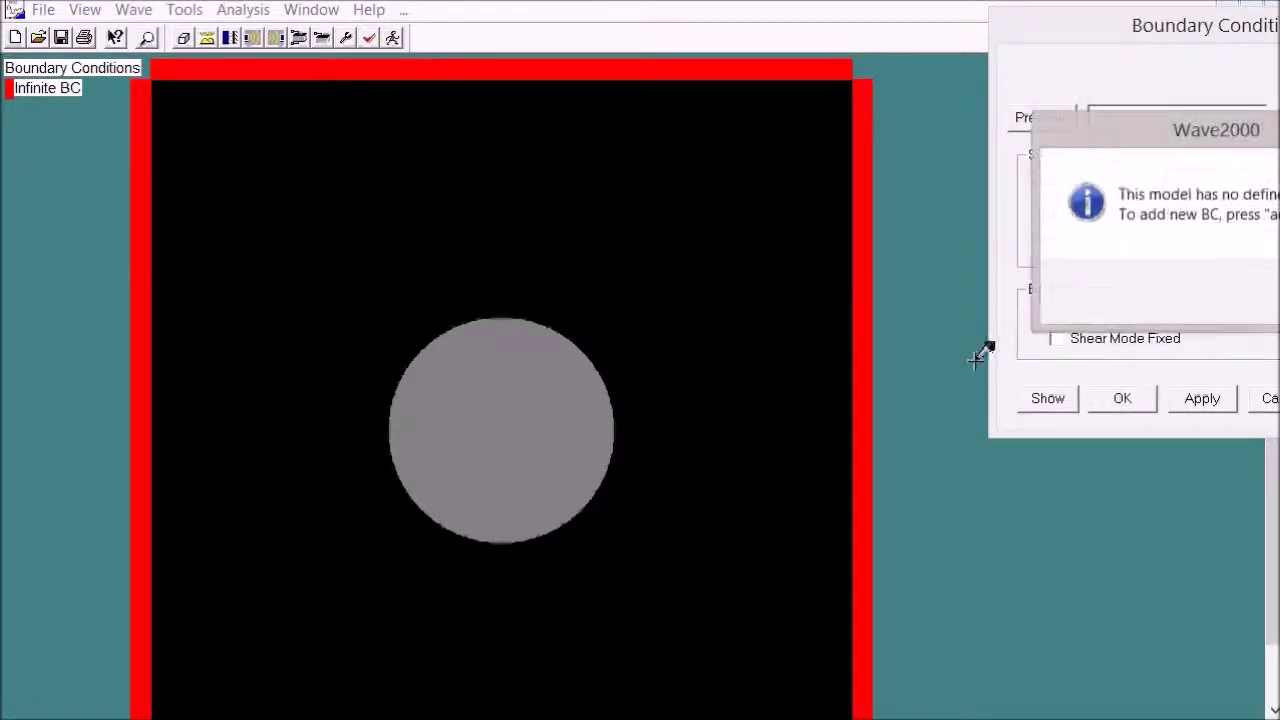
pyautogui.press('Return')
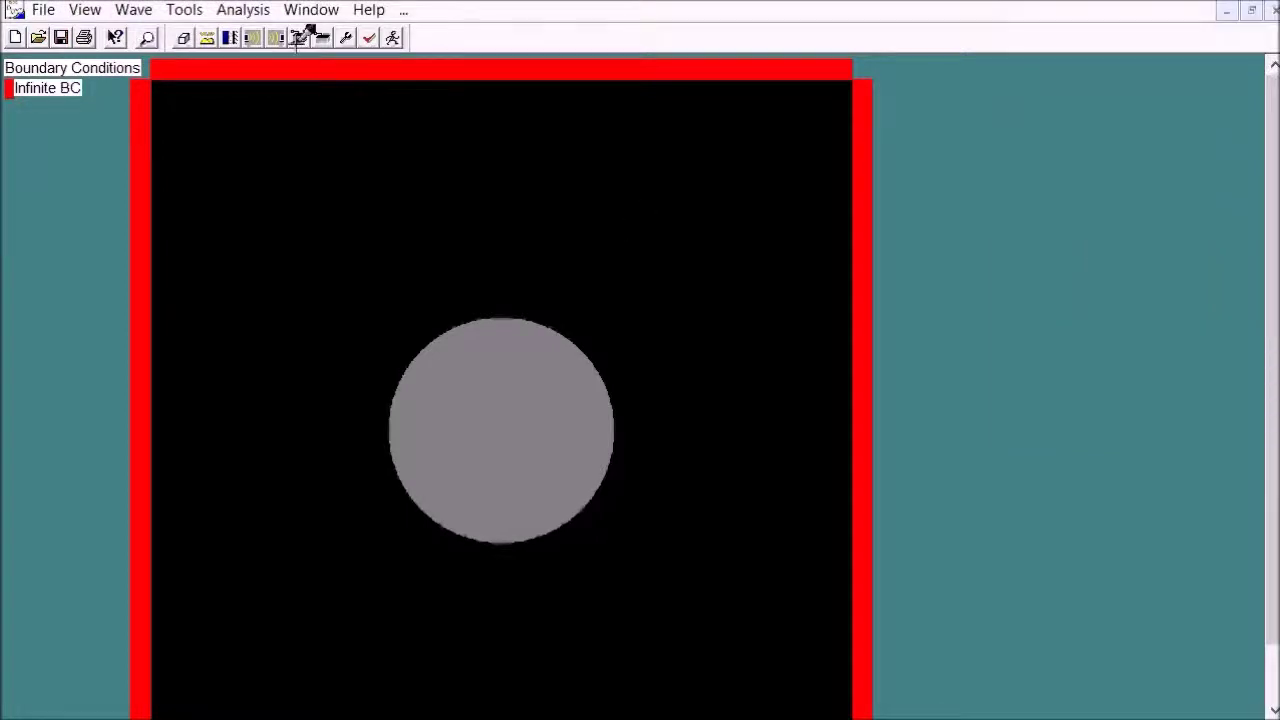
pyautogui.click(252, 37)
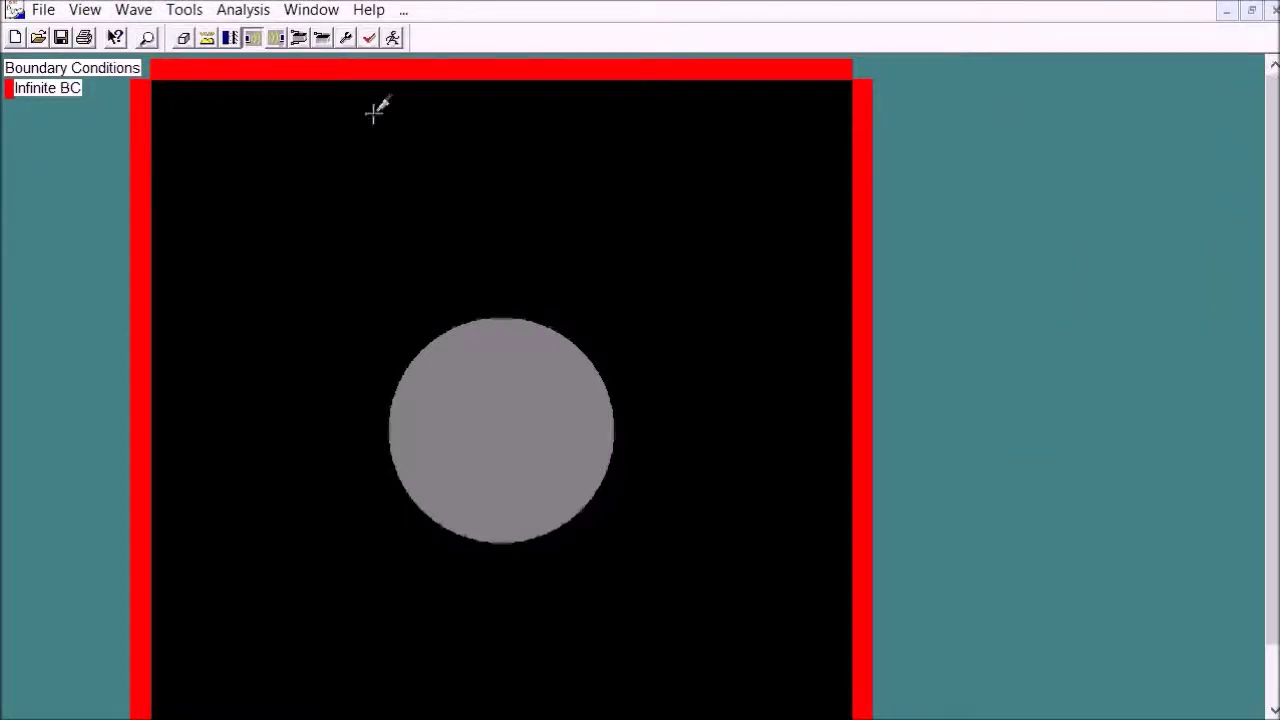
# Add a source named 'source' at X 20, Y 12–17 mm with Blackmann longitudinal apodization.
pyautogui.moveTo(757, 135); pyautogui.dragTo(1156, 95)
pyautogui.click(1168, 165)
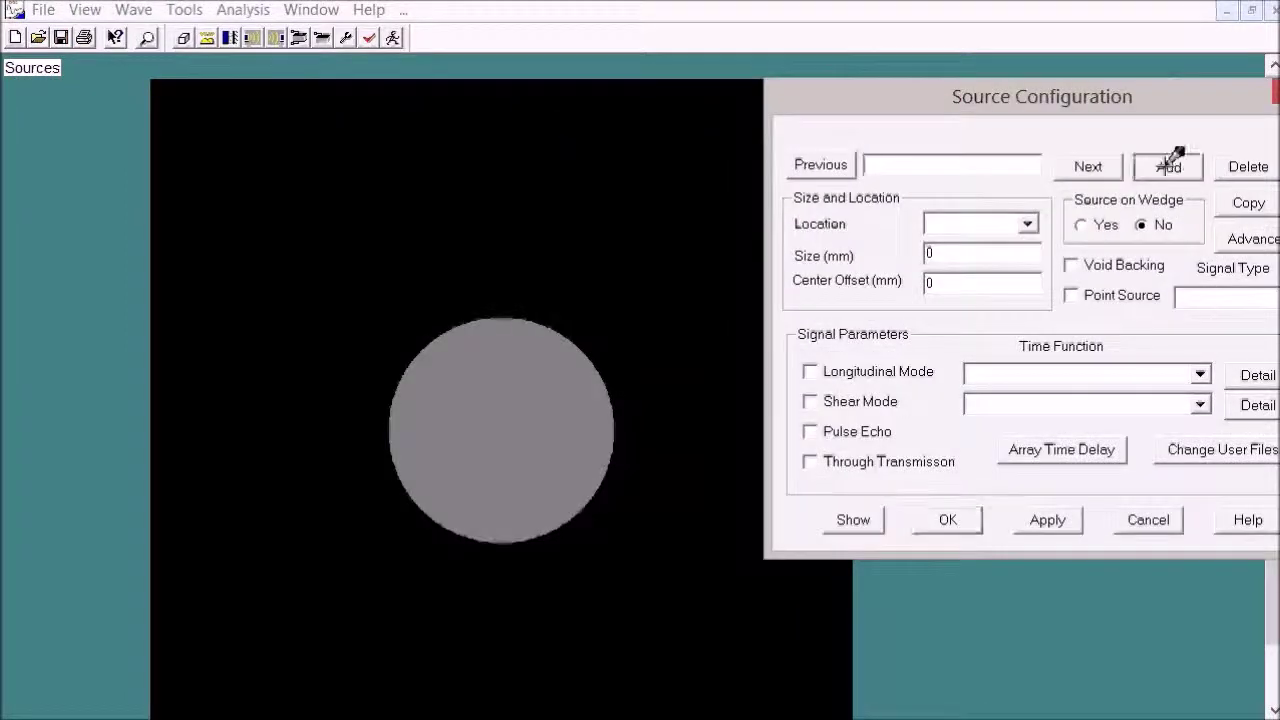
pyautogui.write('sou')
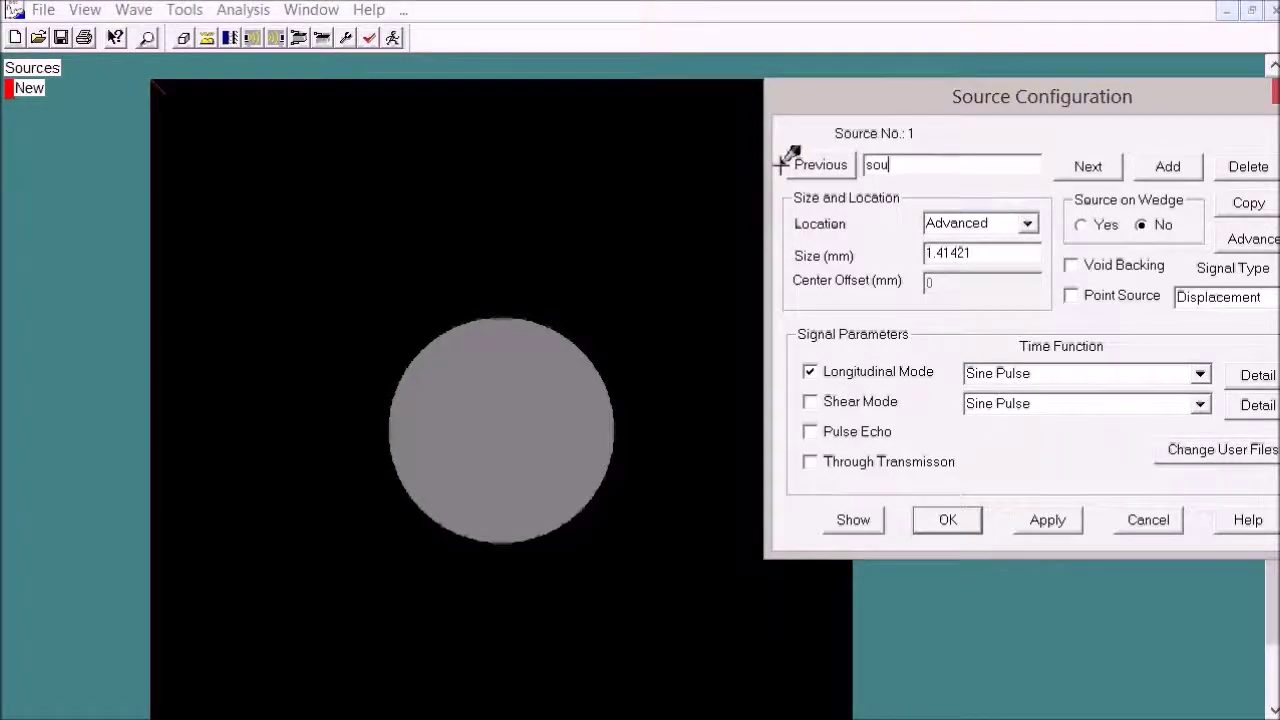
pyautogui.write('rce')
pyautogui.click(1240, 238)
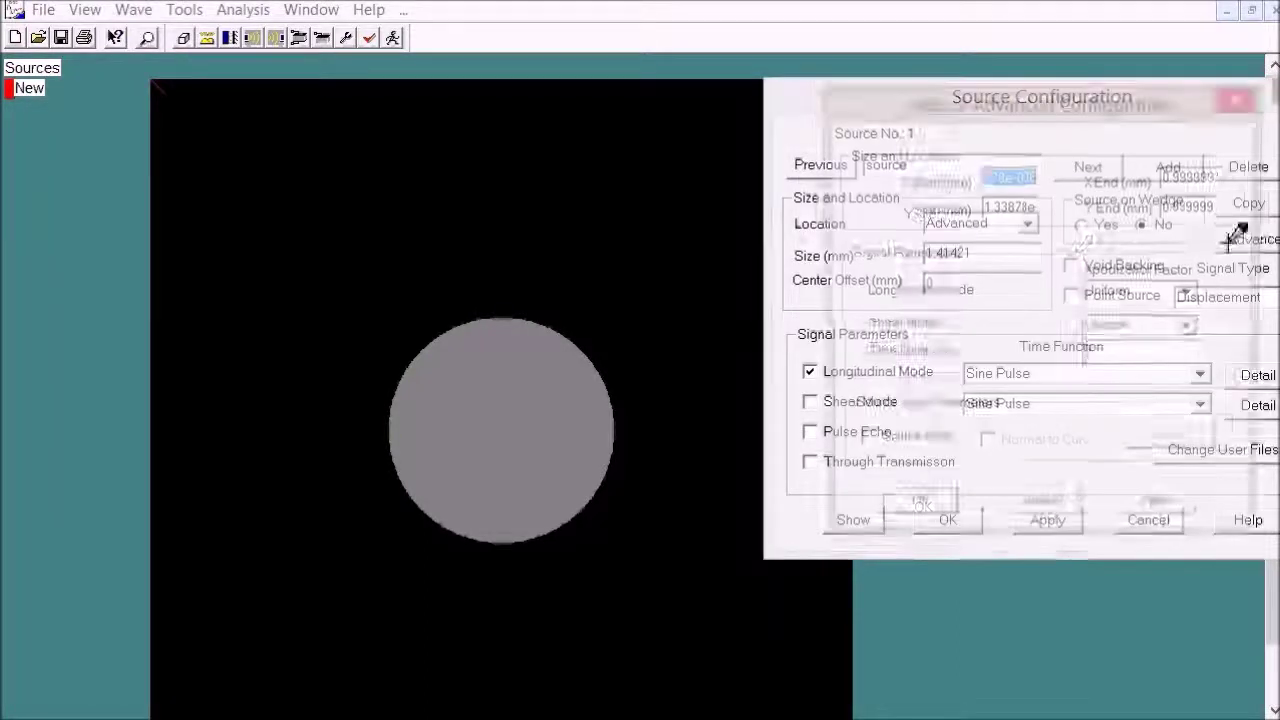
pyautogui.write('20')
pyautogui.press('Tab')
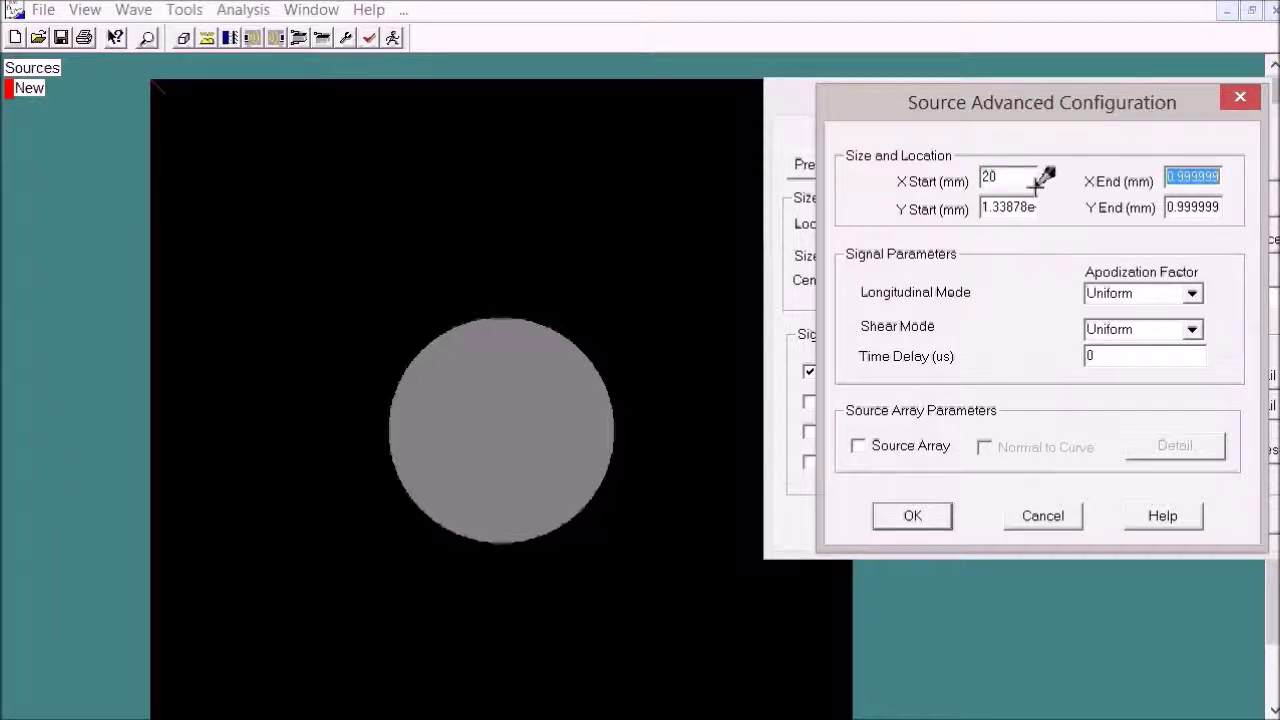
pyautogui.write('20')
pyautogui.press('Tab')
pyautogui.write('12')
pyautogui.press('Tab')
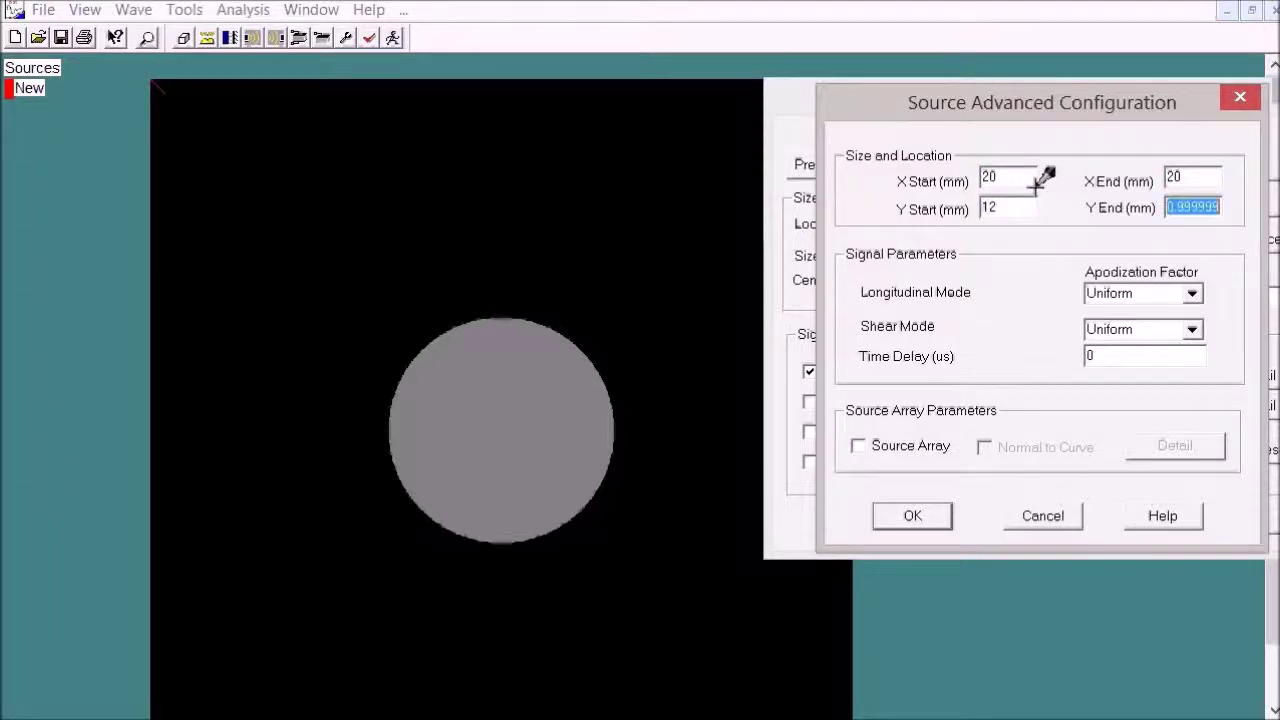
pyautogui.write('17')
pyautogui.click(1192, 293)
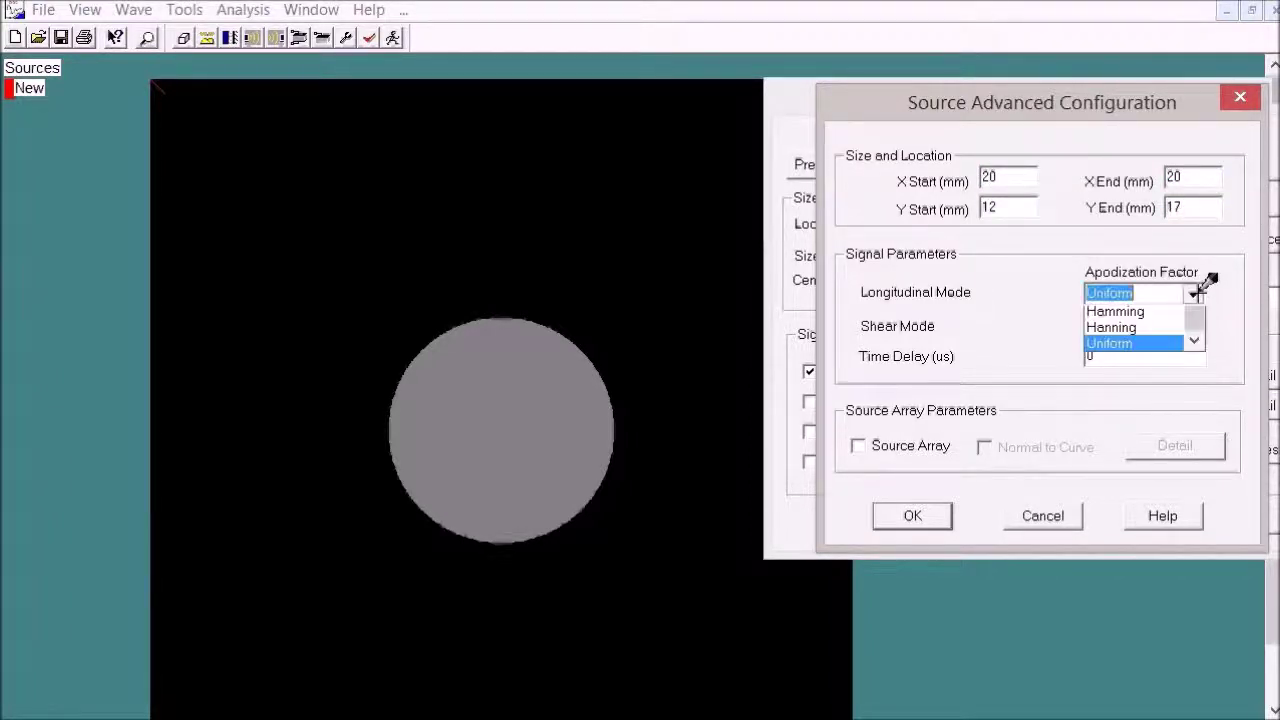
pyautogui.click(1188, 308)
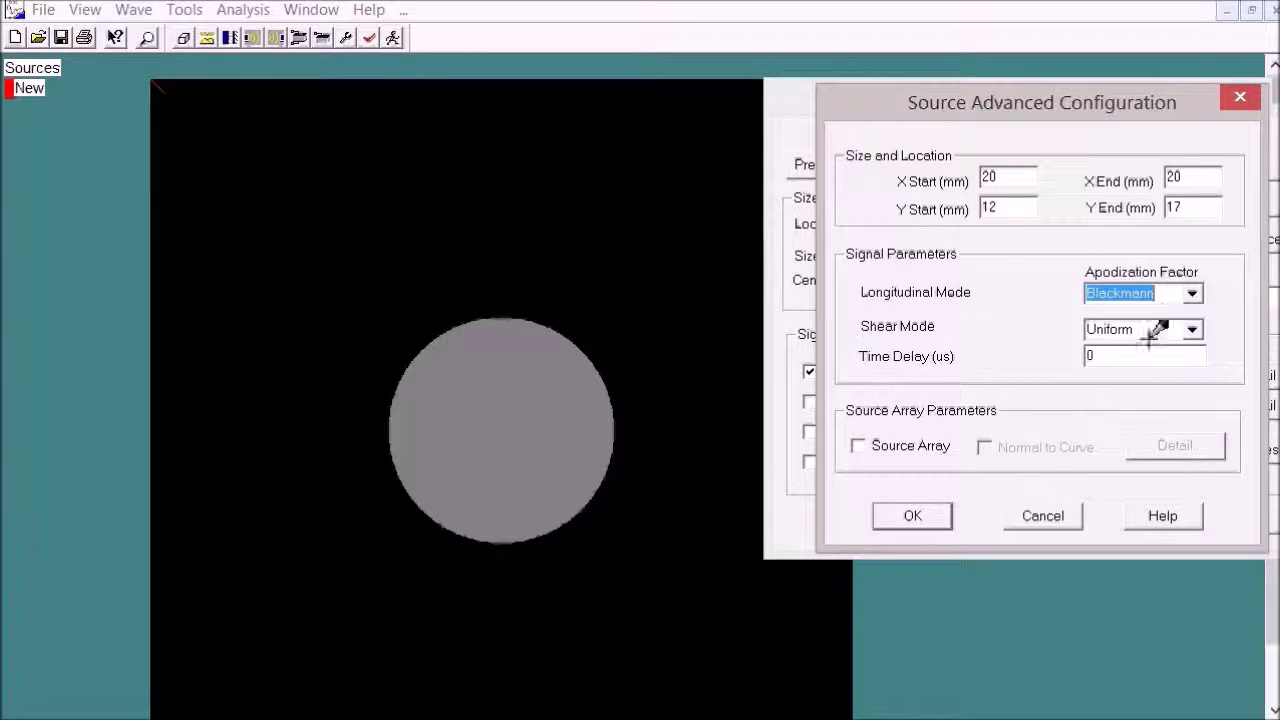
pyautogui.click(928, 506)
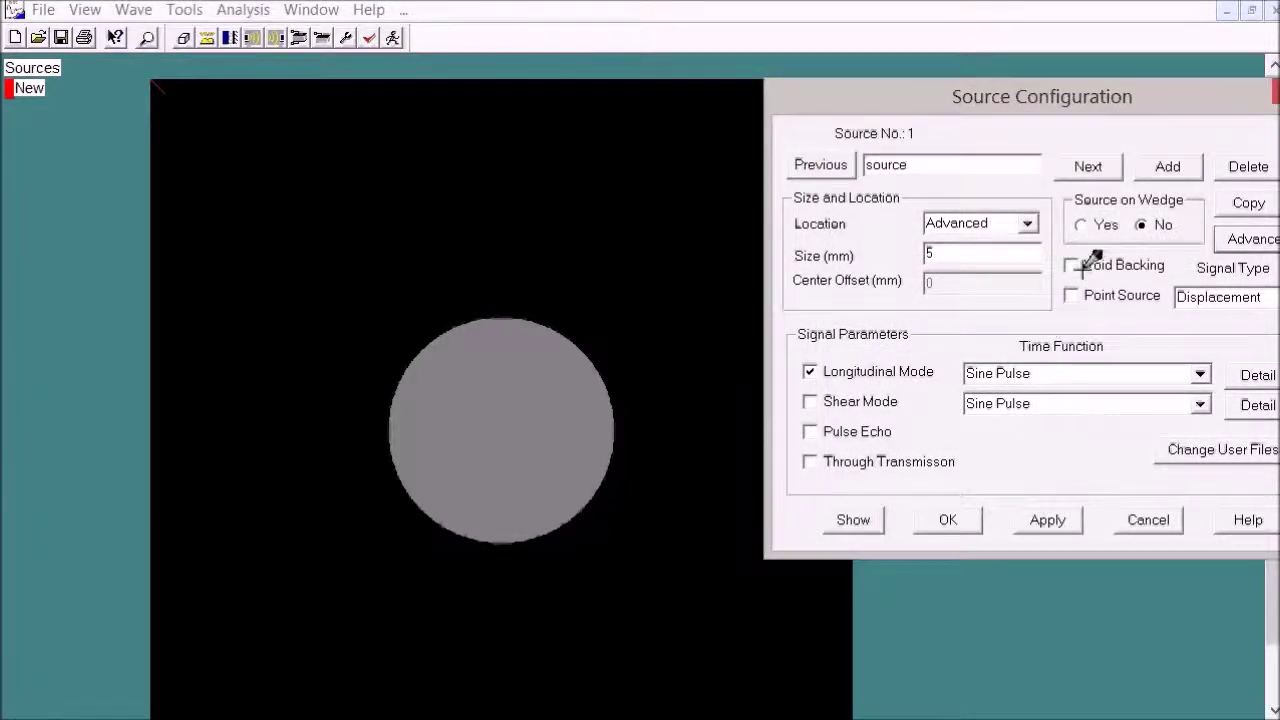
# Give the source a void backing and a Sine Gaussian Pulse time function with amplitude 50.
pyautogui.click(1071, 265)
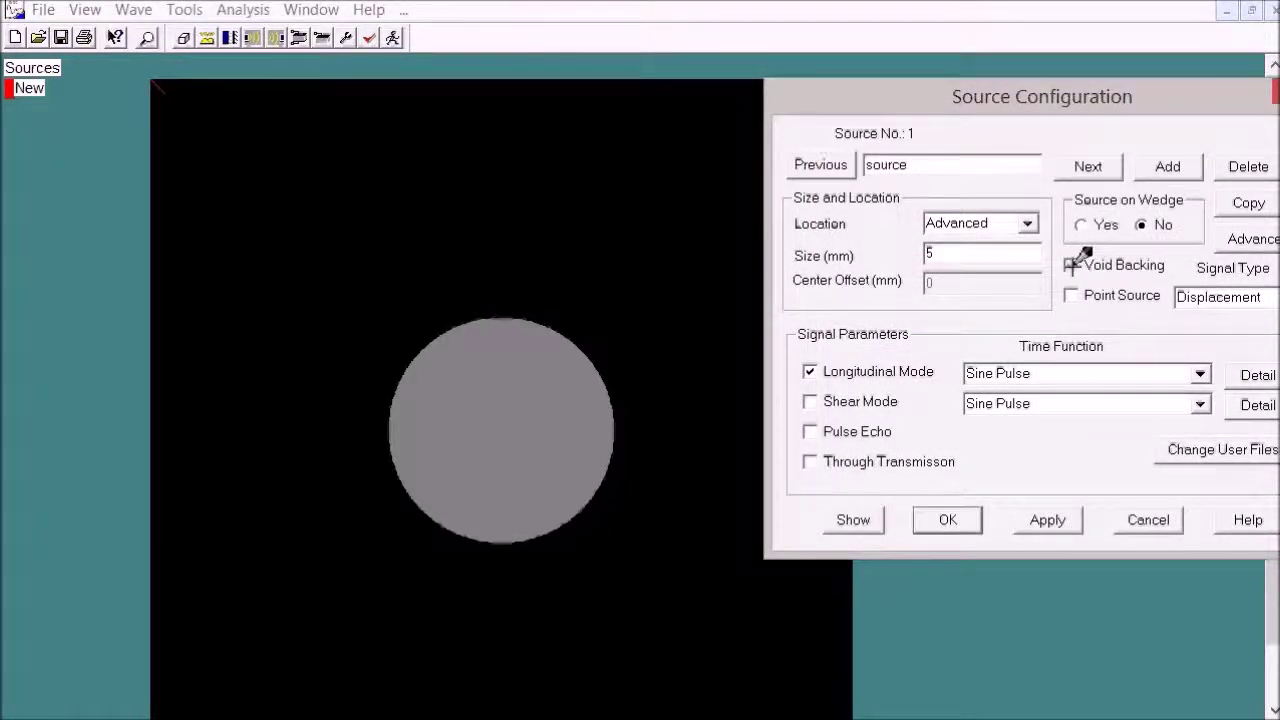
pyautogui.click(1200, 372)
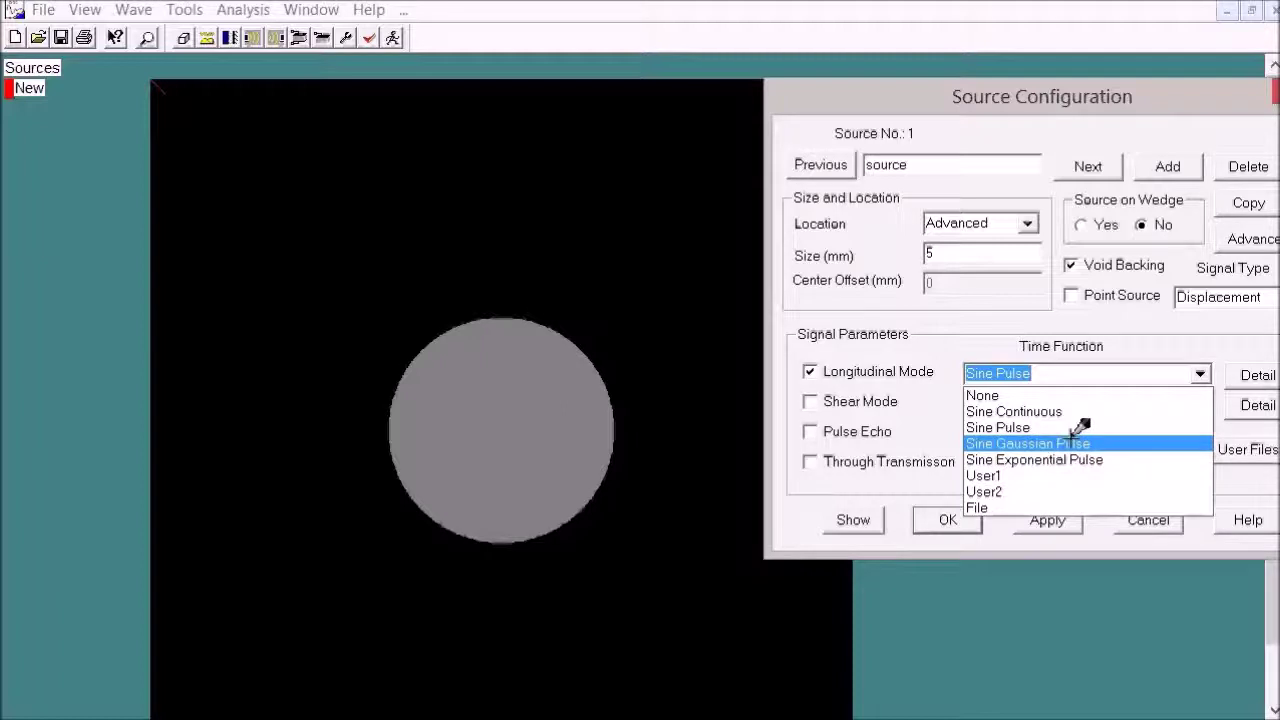
pyautogui.click(1075, 441)
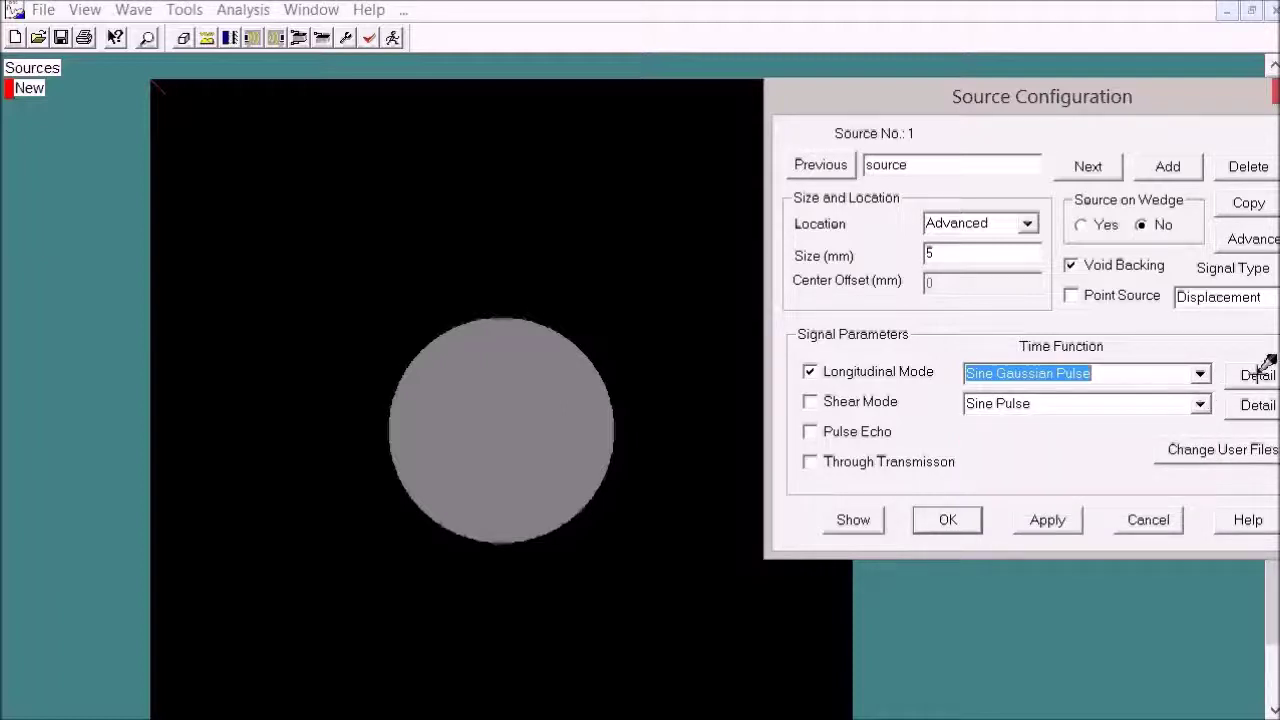
pyautogui.click(1256, 375)
pyautogui.click(1040, 470)
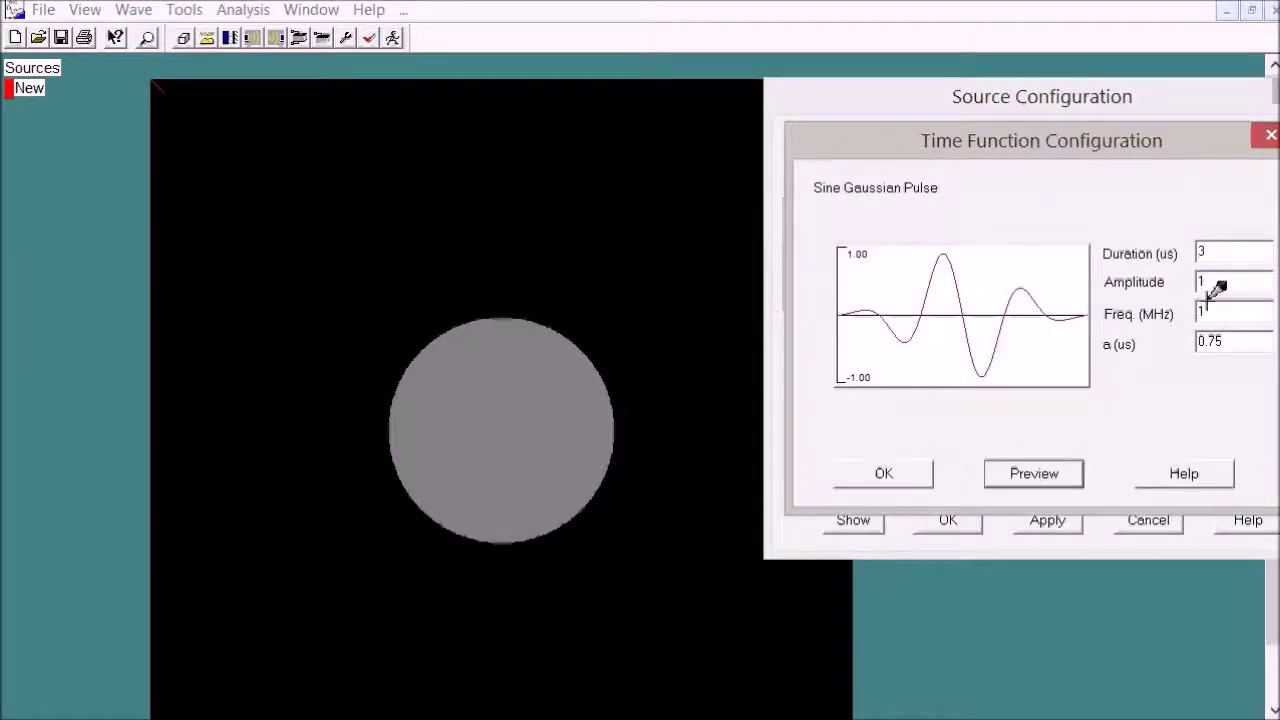
pyautogui.doubleClick(1212, 280)
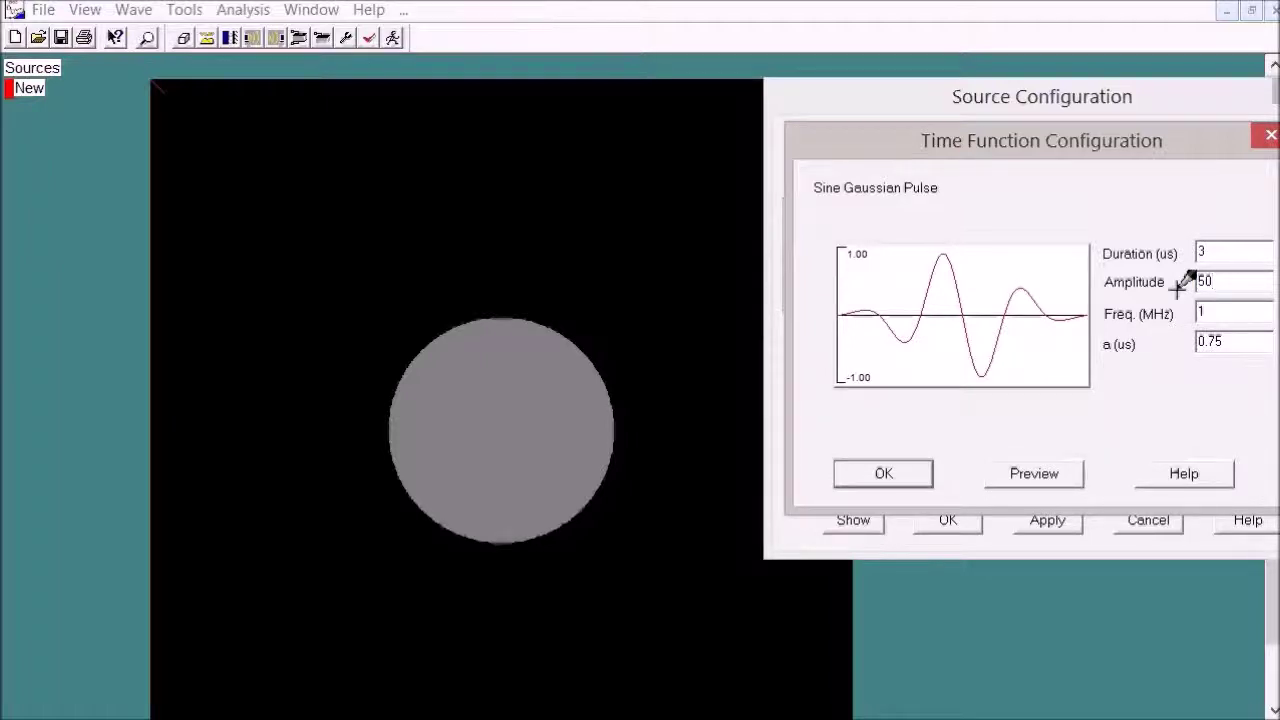
pyautogui.write('50')
pyautogui.click(897, 462)
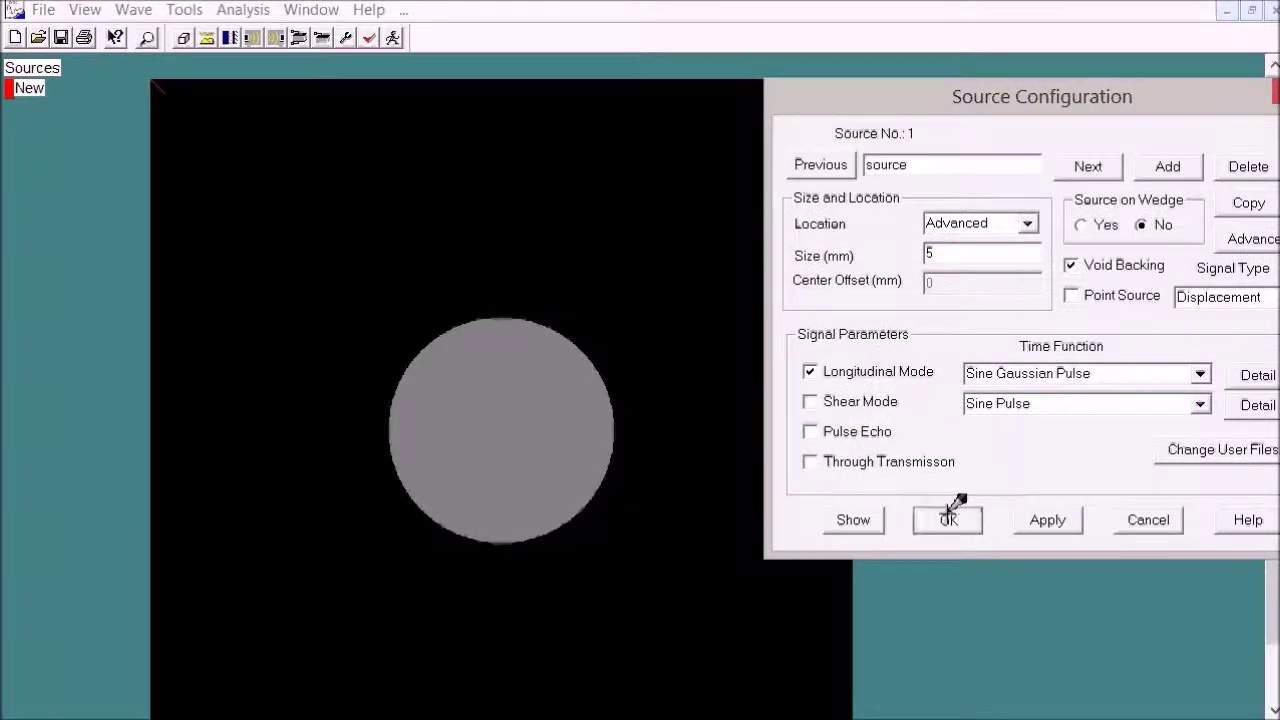
pyautogui.click(948, 518)
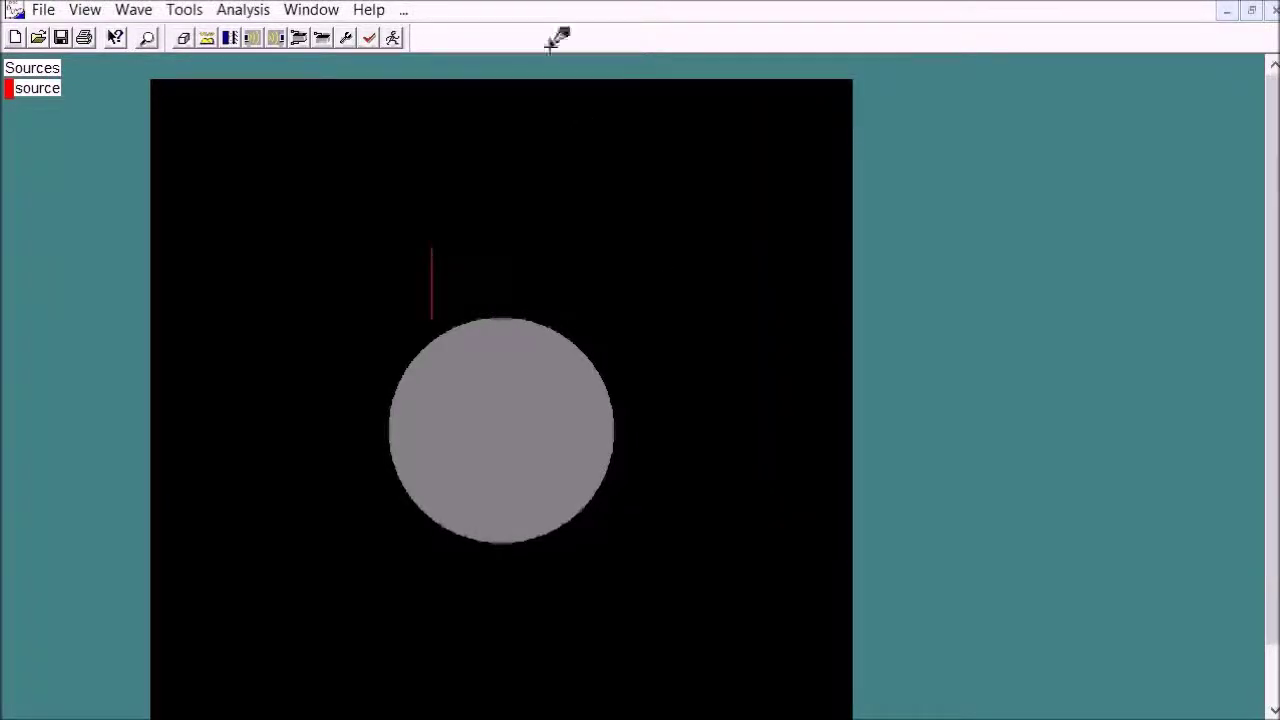
# Enter simulation time 30, display frequency 100 and 20 points per cycle in Job Parameters.
pyautogui.click(347, 35)
pyautogui.moveTo(663, 114); pyautogui.dragTo(1069, 64)
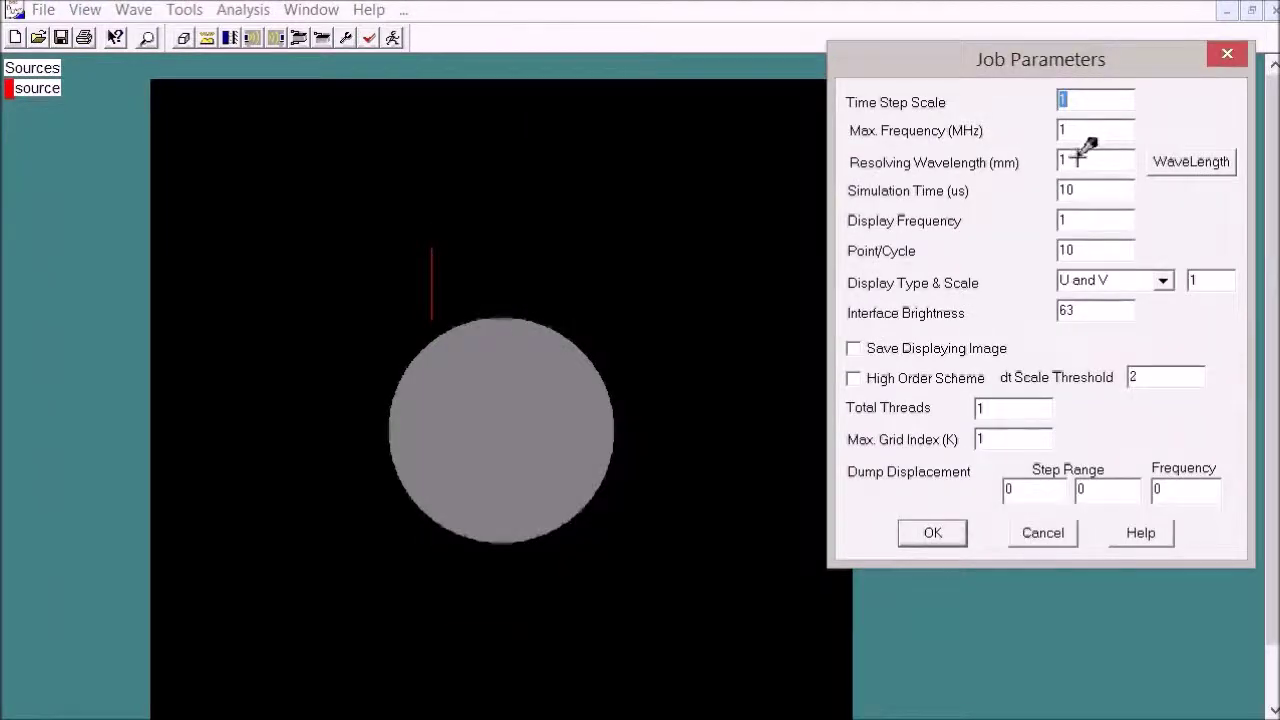
pyautogui.doubleClick(1064, 190)
pyautogui.write('30')
pyautogui.click(1083, 221)
pyautogui.write('00')
pyautogui.doubleClick(1064, 250)
pyautogui.write('20')
# Turn on Save Displaying Image and set Total Threads to 2, then confirm.
pyautogui.click(853, 348)
pyautogui.moveTo(1000, 413); pyautogui.dragTo(952, 407)
pyautogui.write('2')
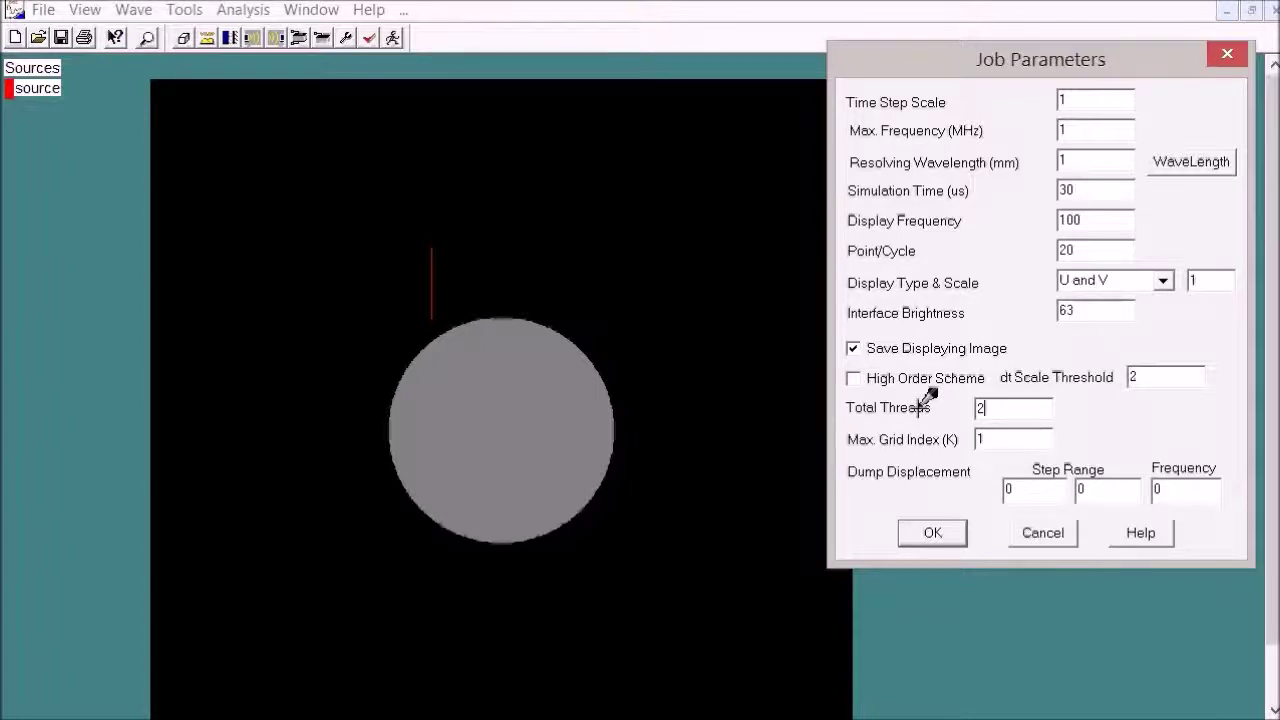
pyautogui.click(935, 530)
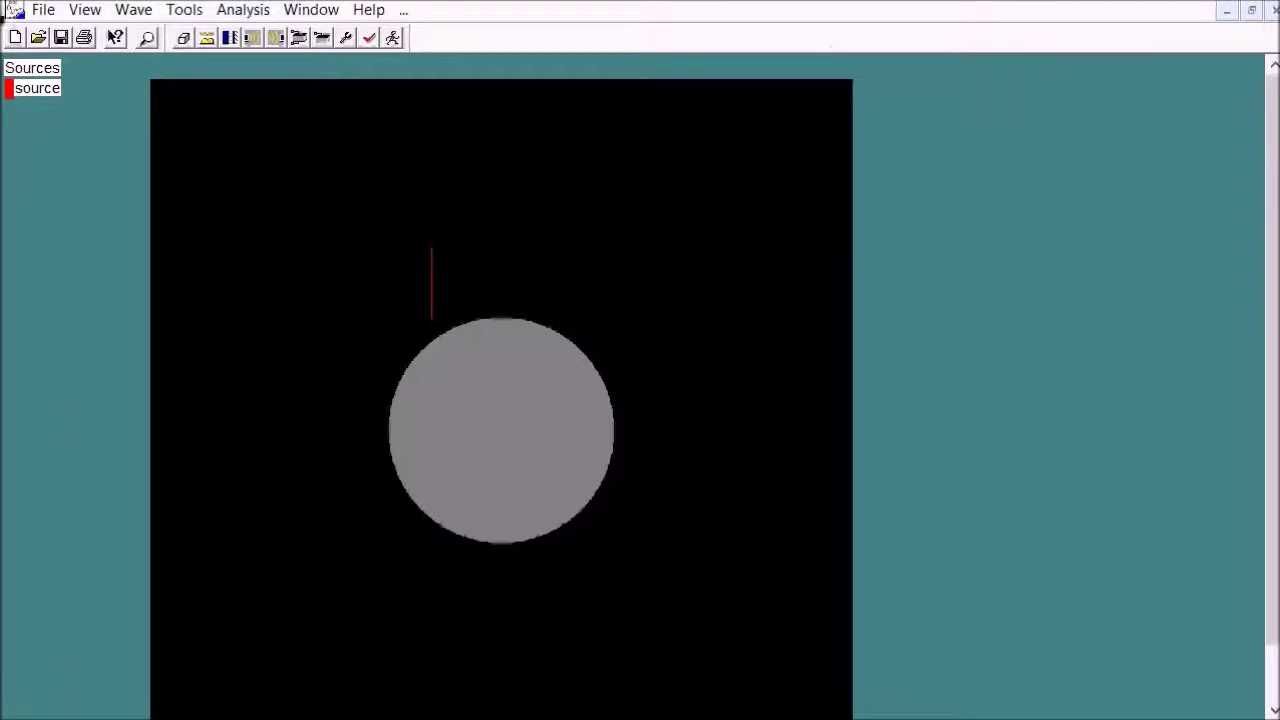
# Save the model as creeping wave.wmd, including its geometry.
pyautogui.click(60, 37)
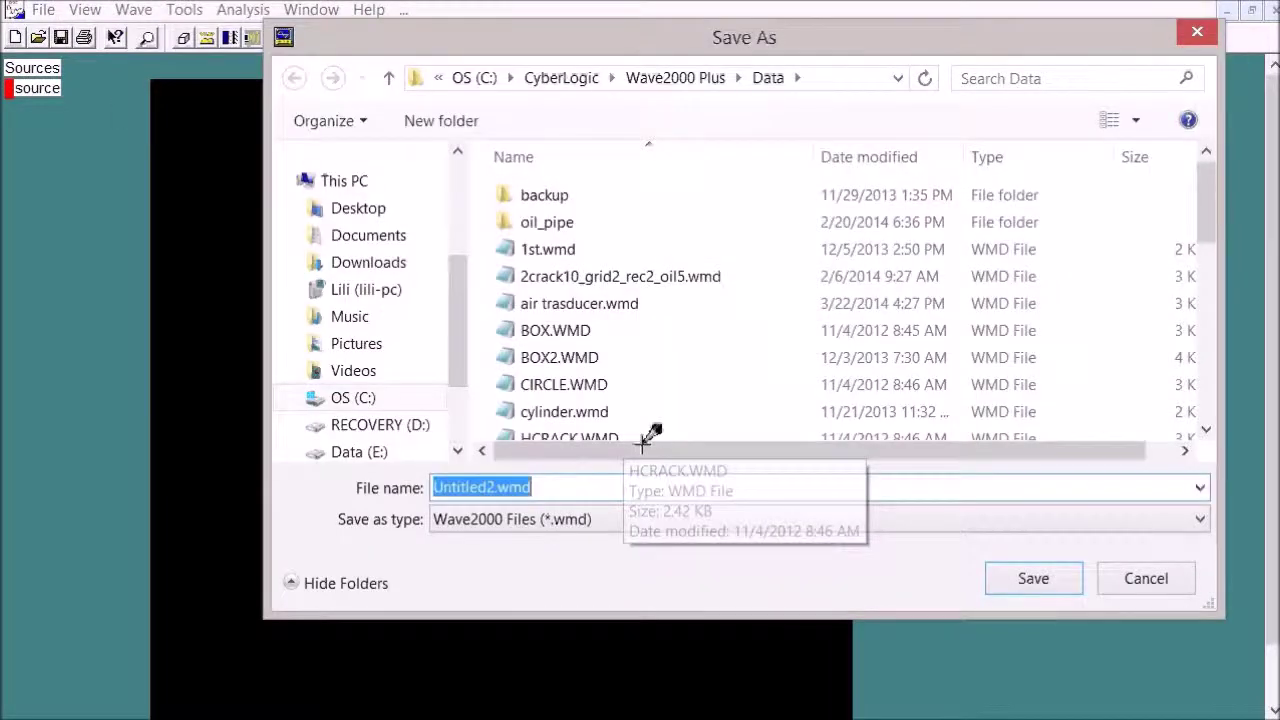
pyautogui.moveTo(497, 487); pyautogui.dragTo(400, 466)
pyautogui.write('cre')
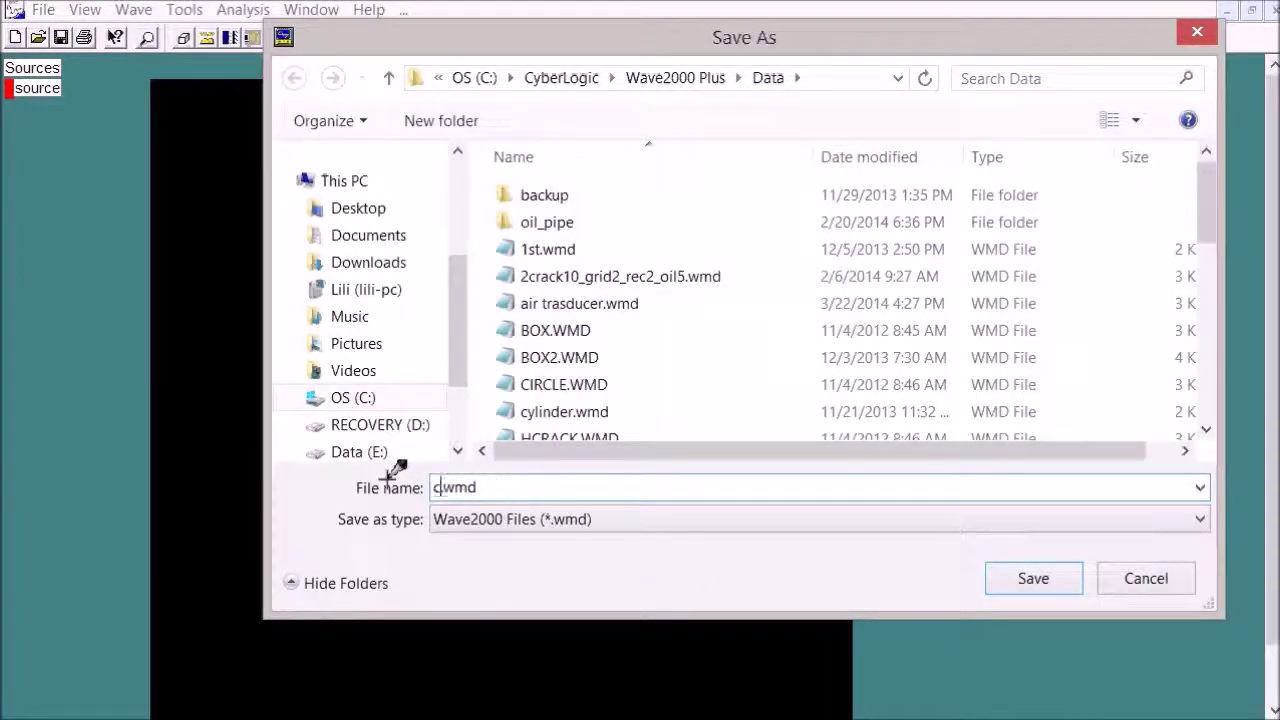
pyautogui.write('eping wa')
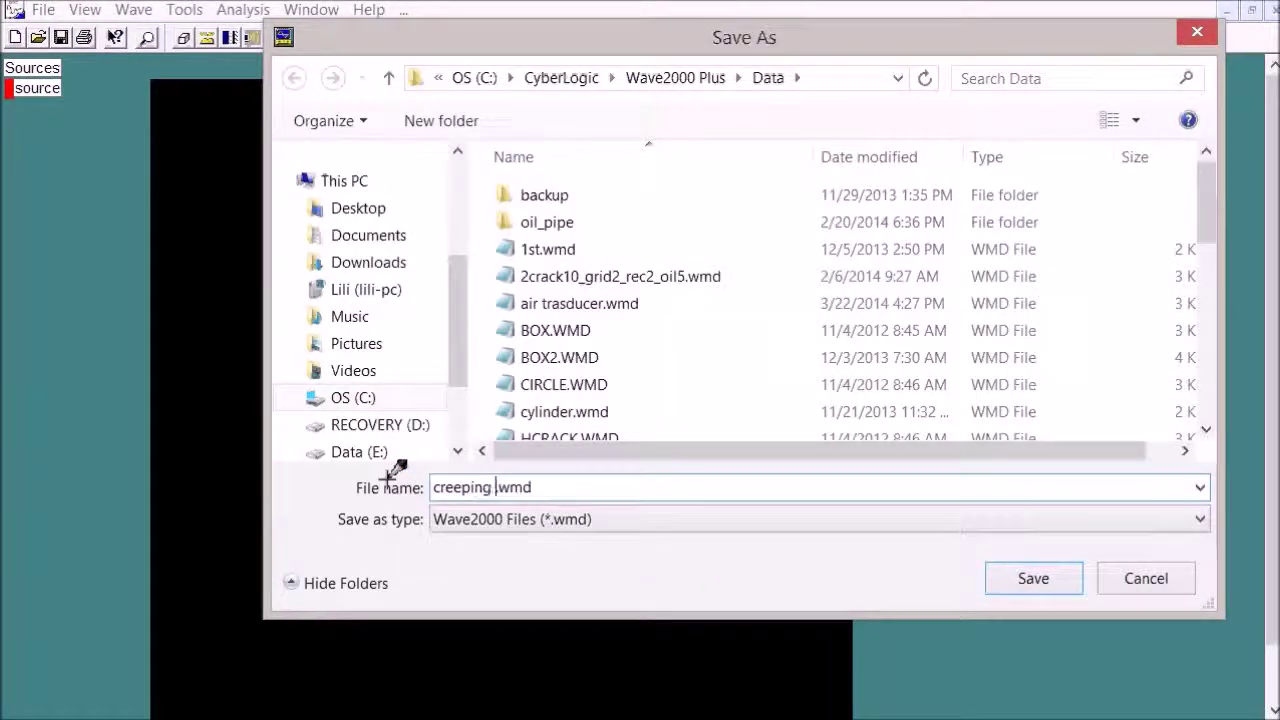
pyautogui.write('ve')
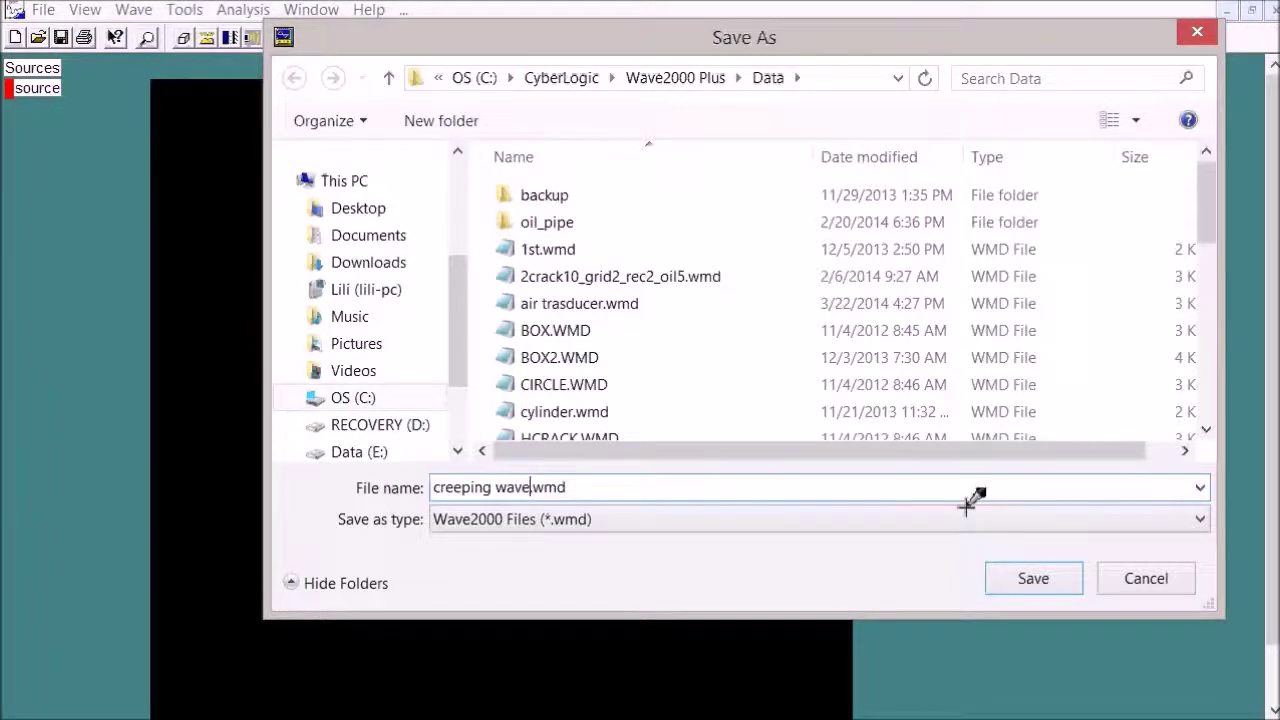
pyautogui.click(1045, 575)
pyautogui.click(731, 424)
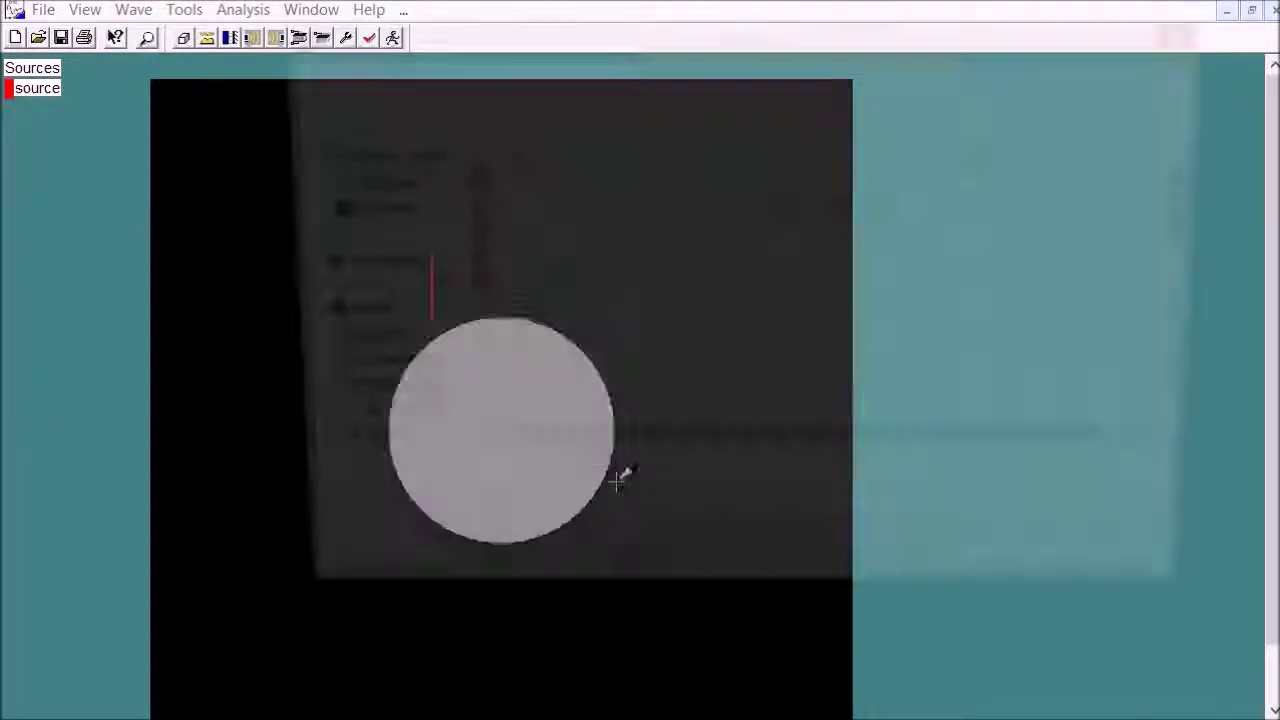
# Name the PCX display-image output creeping wave and save it.
pyautogui.write('ww')
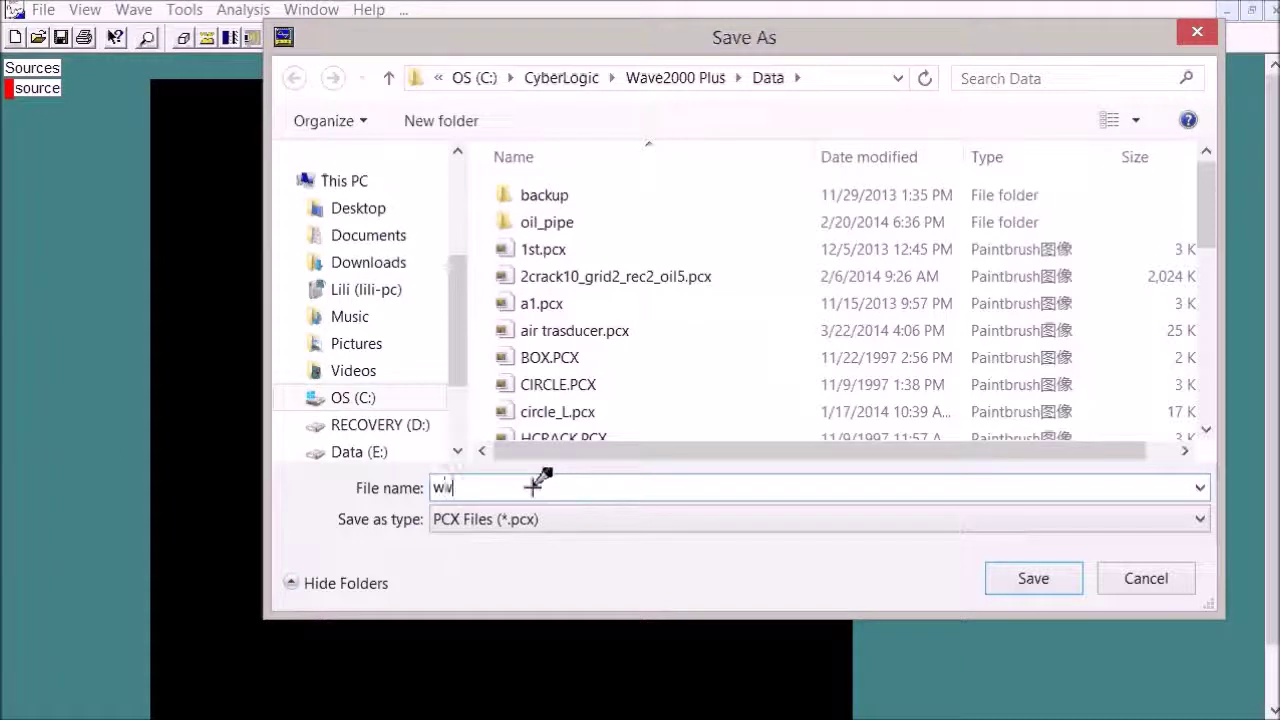
pyautogui.press('BackSpace')
pyautogui.write('cre')
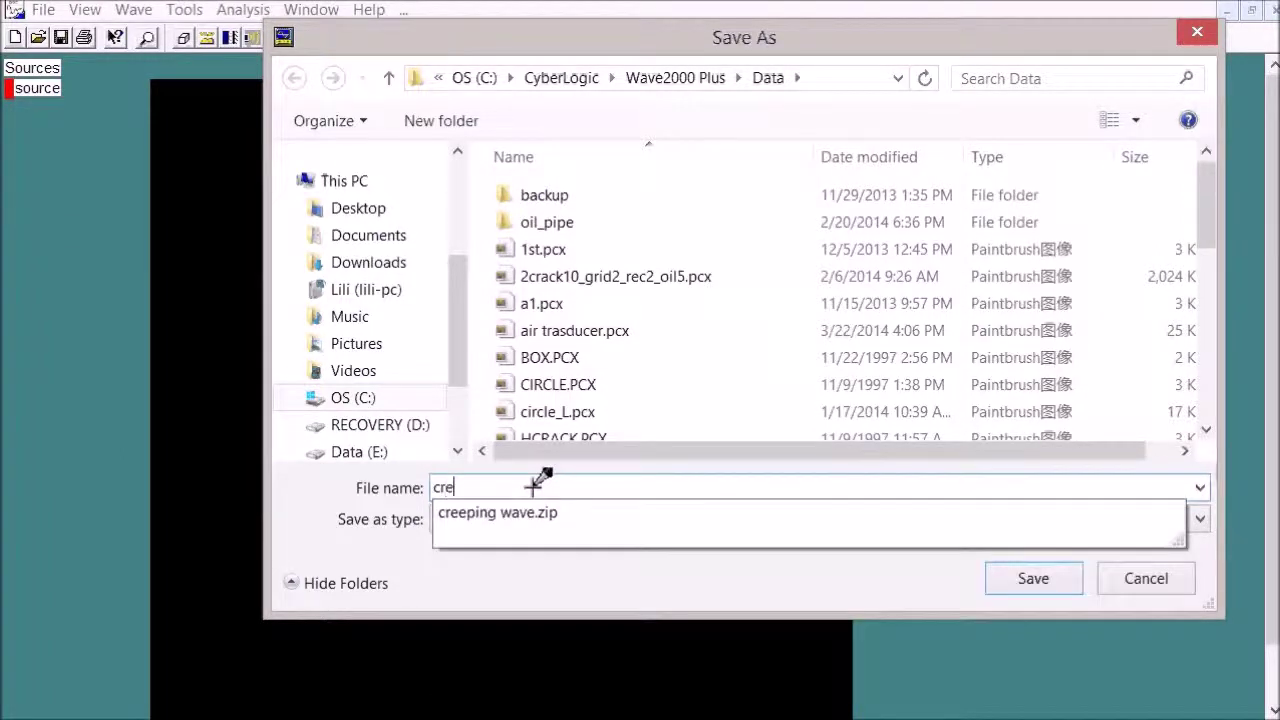
pyautogui.write('eping wa')
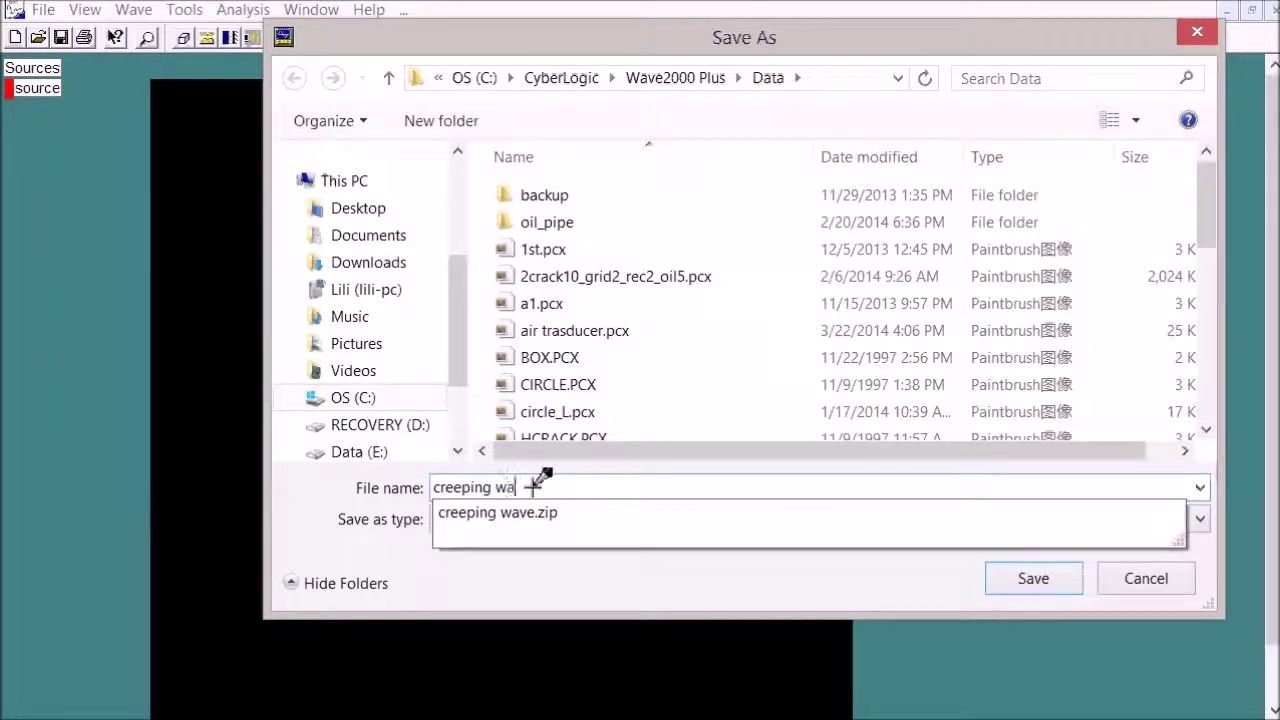
pyautogui.write('ve')
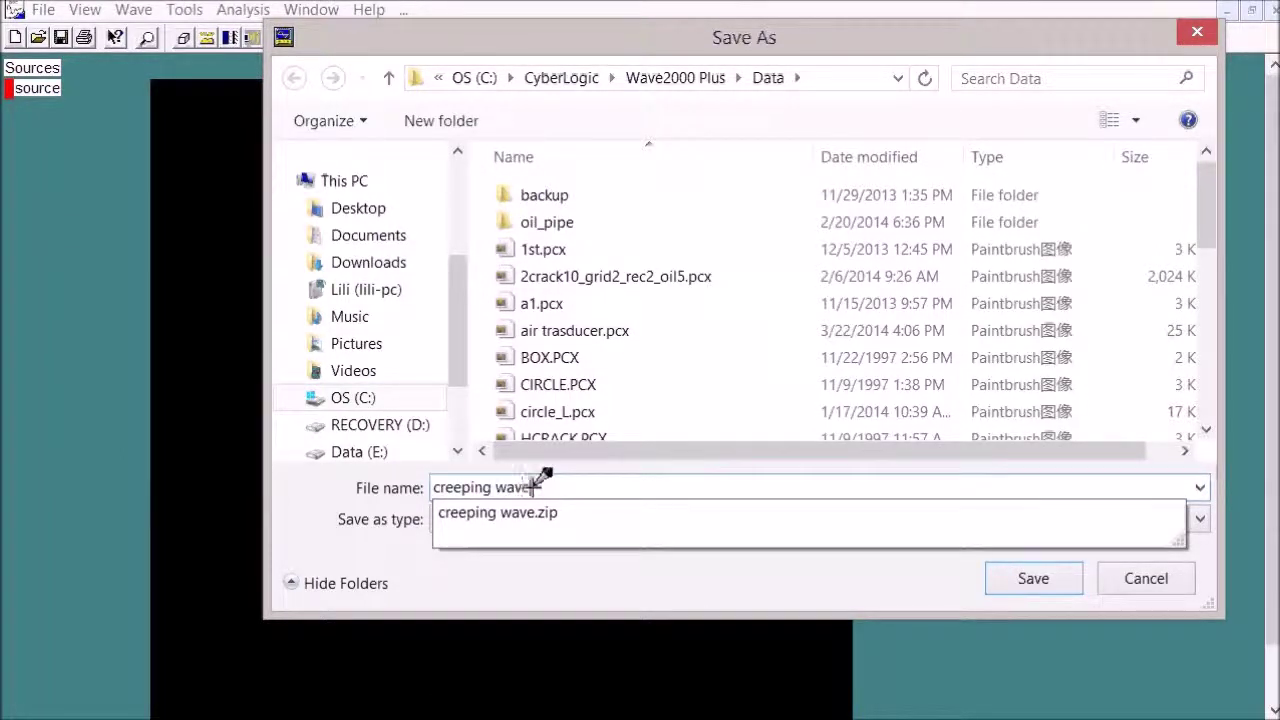
pyautogui.click(1030, 570)
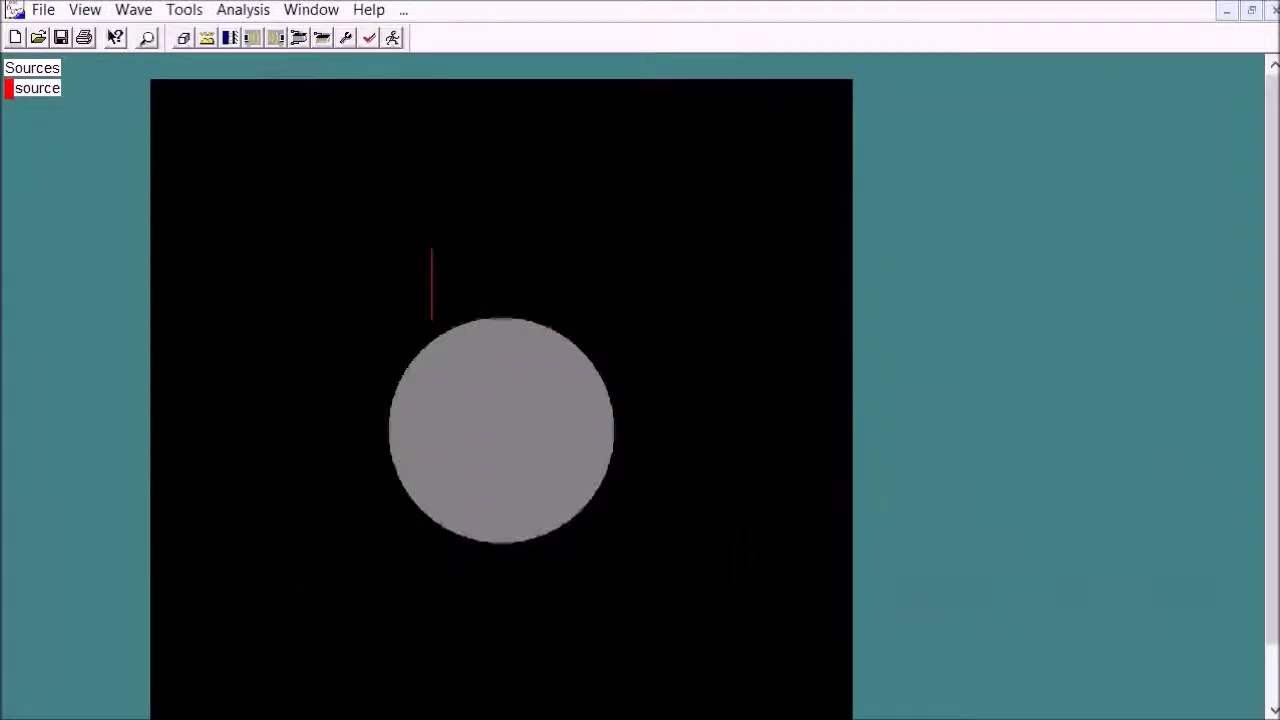
# Run the simulation, dismiss the rigid body motion warning, and move the Process Monitor aside.
pyautogui.click(392, 37)
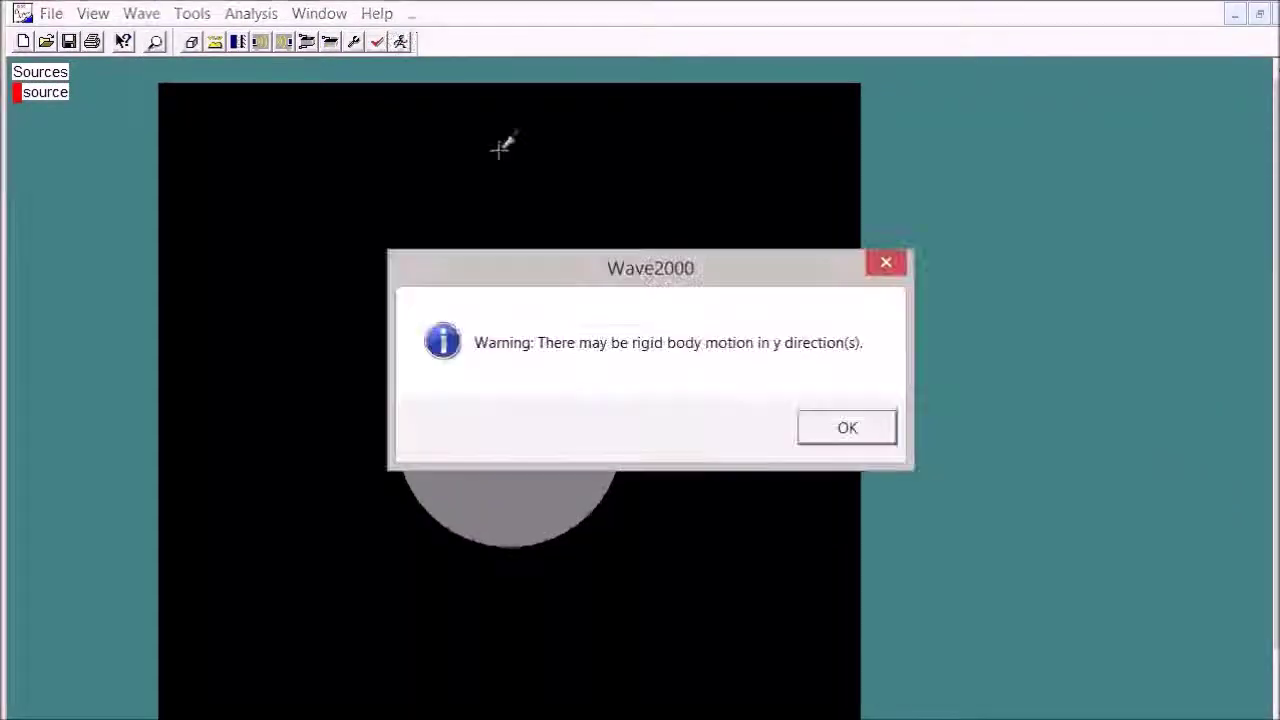
pyautogui.click(830, 425)
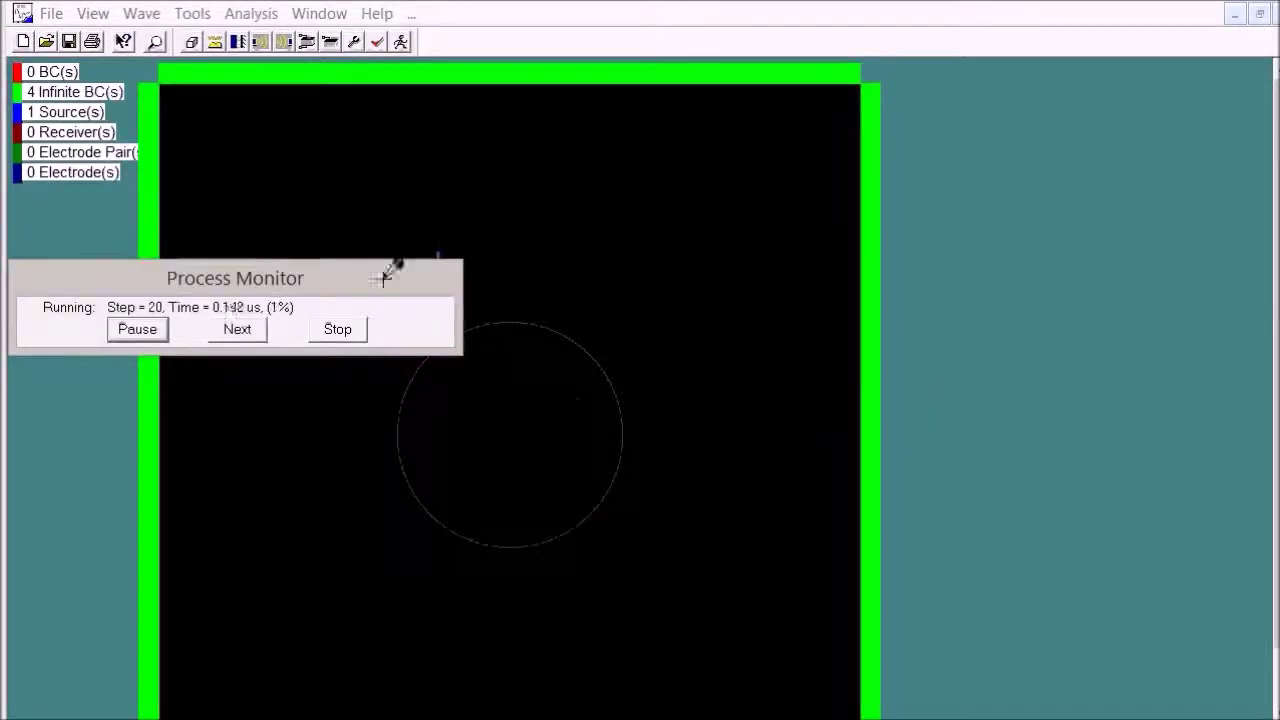
pyautogui.moveTo(391, 266); pyautogui.dragTo(1221, 68)
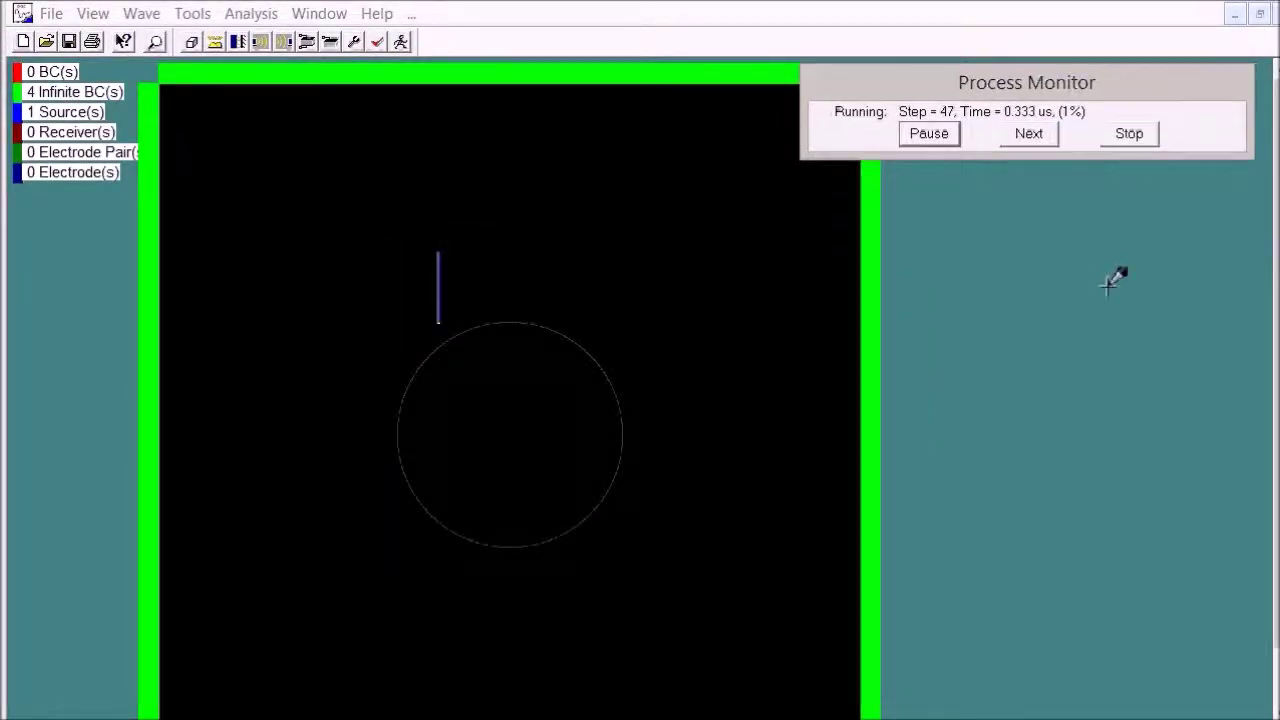